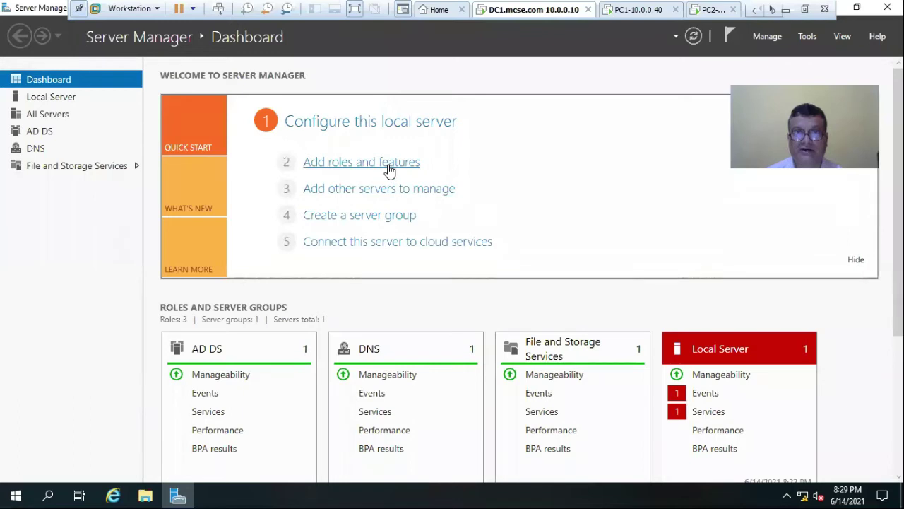
Step: Start adding roles and features with a role-based or feature-based installation on the server DC1.mcse.com
left_click(389, 167)
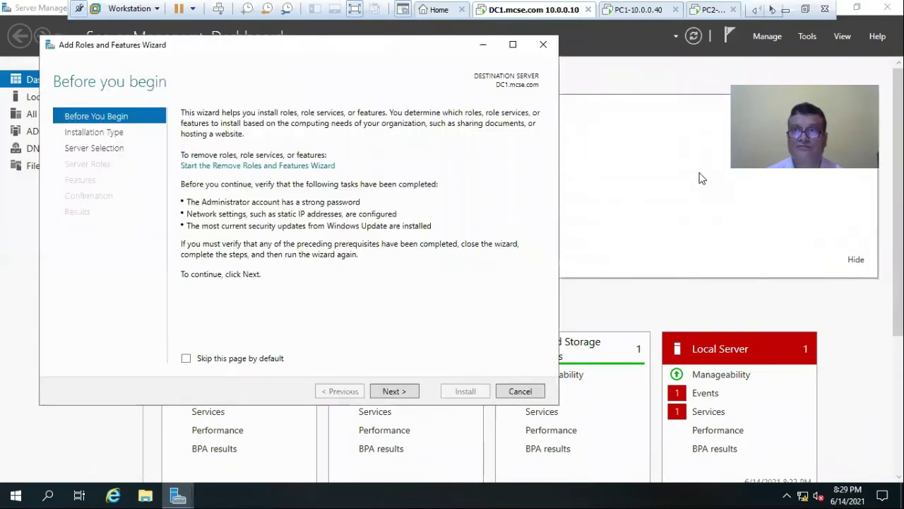
left_click(392, 391)
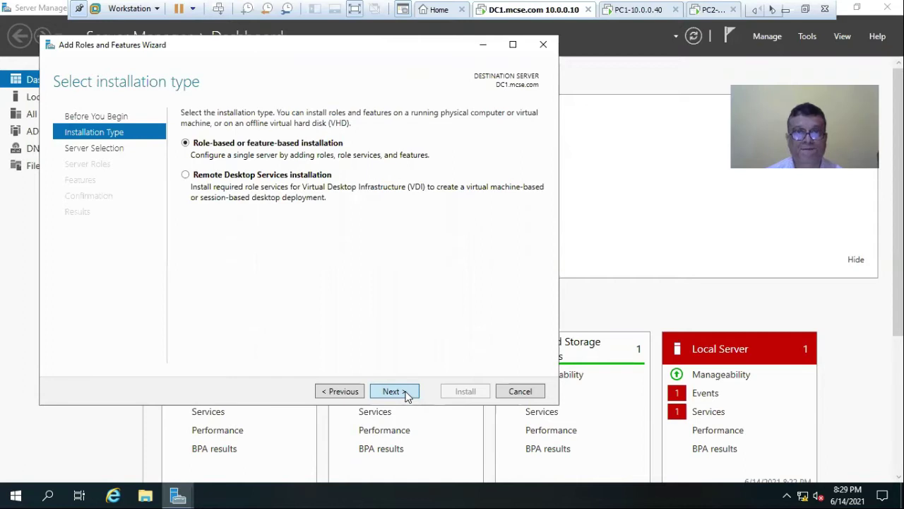
left_click(406, 393)
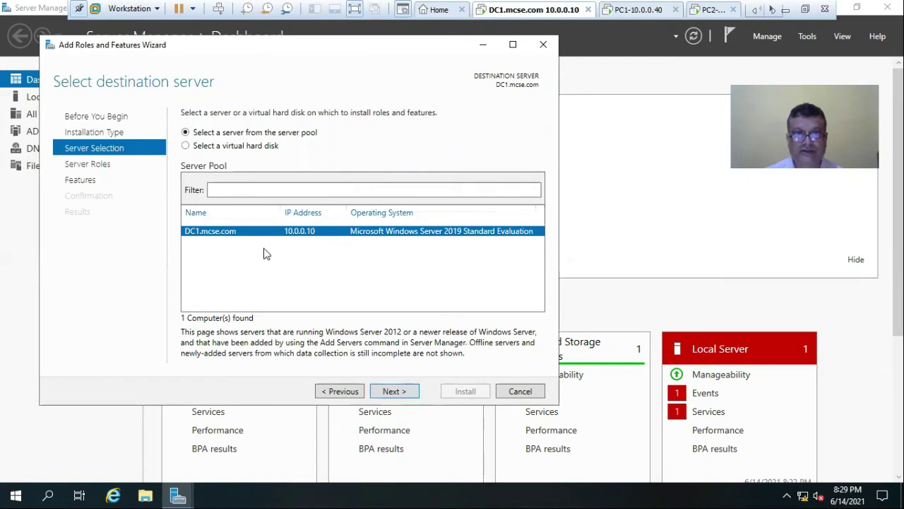
left_click(407, 393)
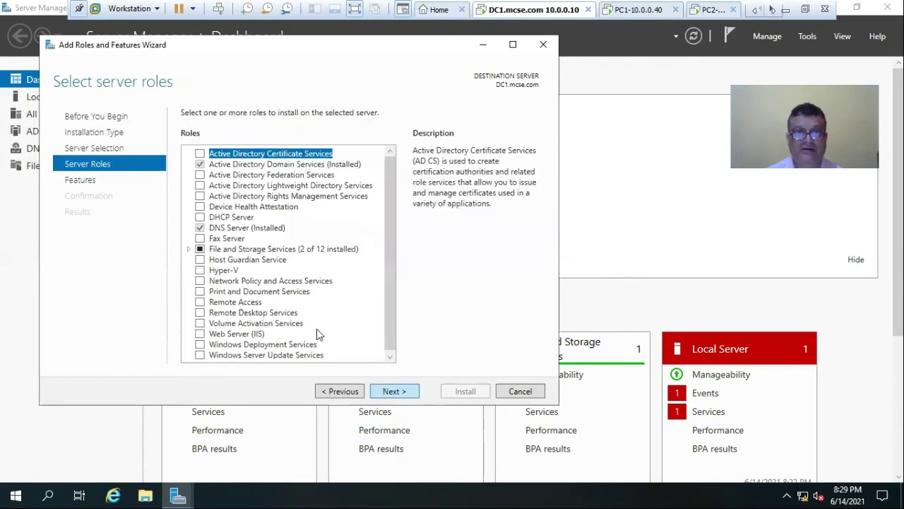
Step: Select the DHCP Server role with its required management tools, and keep the default features
left_click(201, 219)
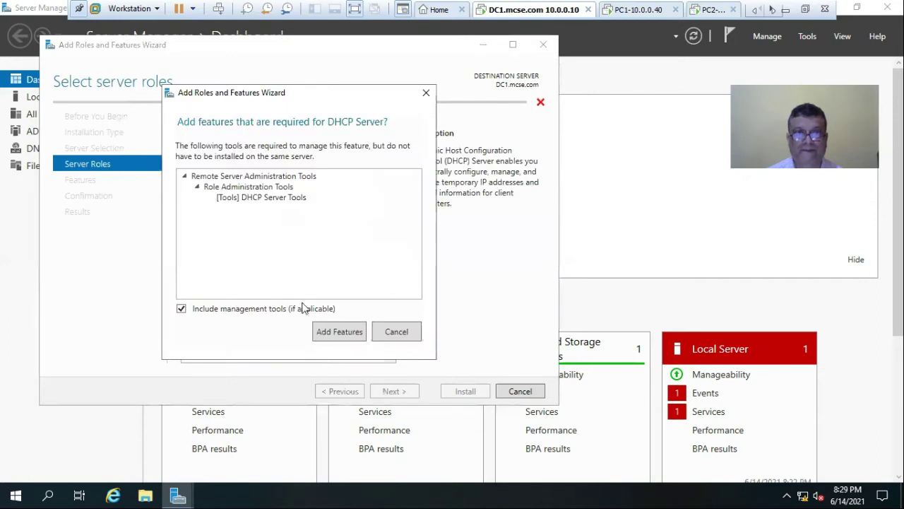
left_click(336, 334)
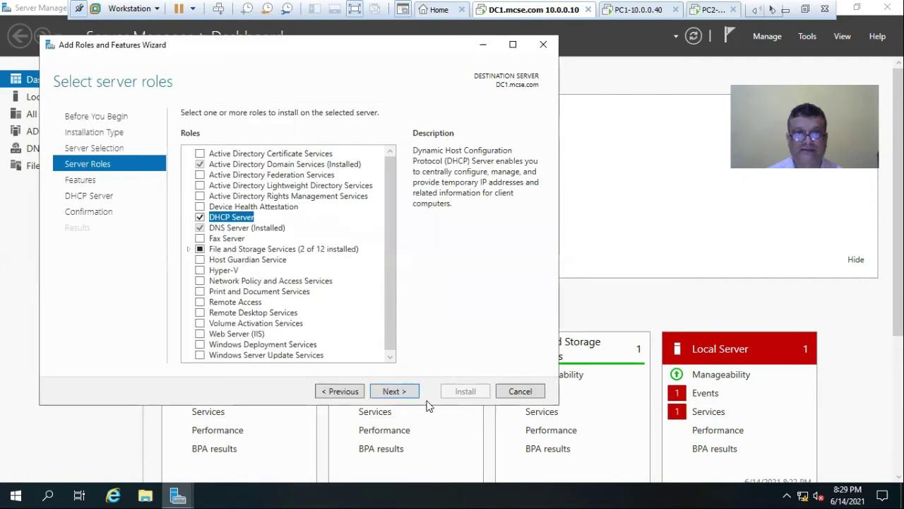
left_click(393, 392)
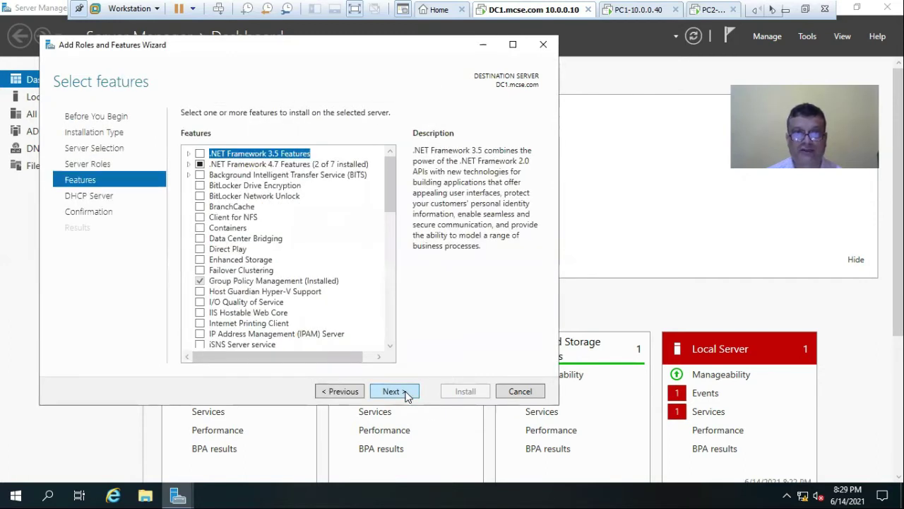
left_click(393, 391)
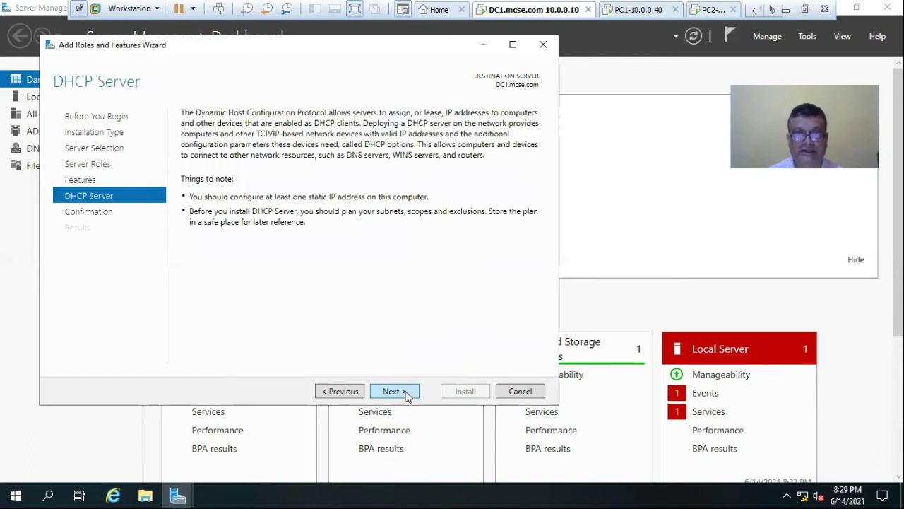
left_click(392, 391)
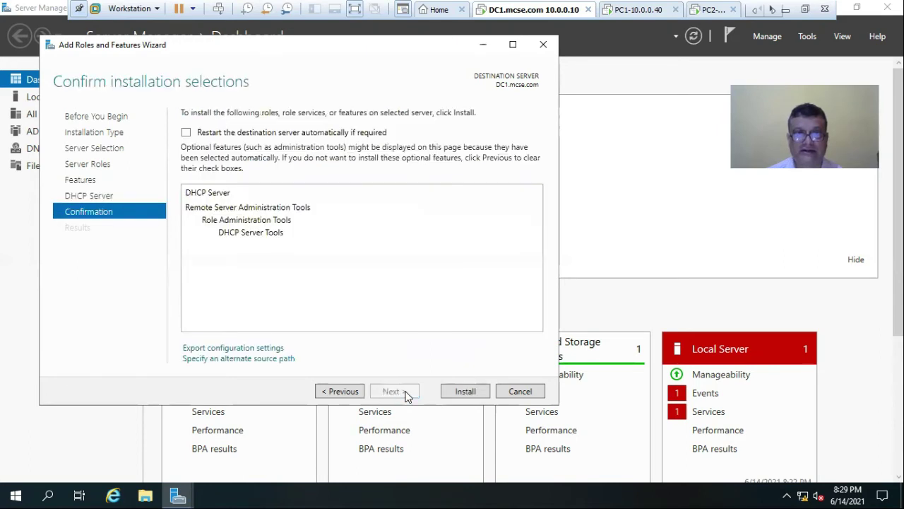
Step: Allow the destination server to restart automatically if required, and install the DHCP Server role
left_click(308, 132)
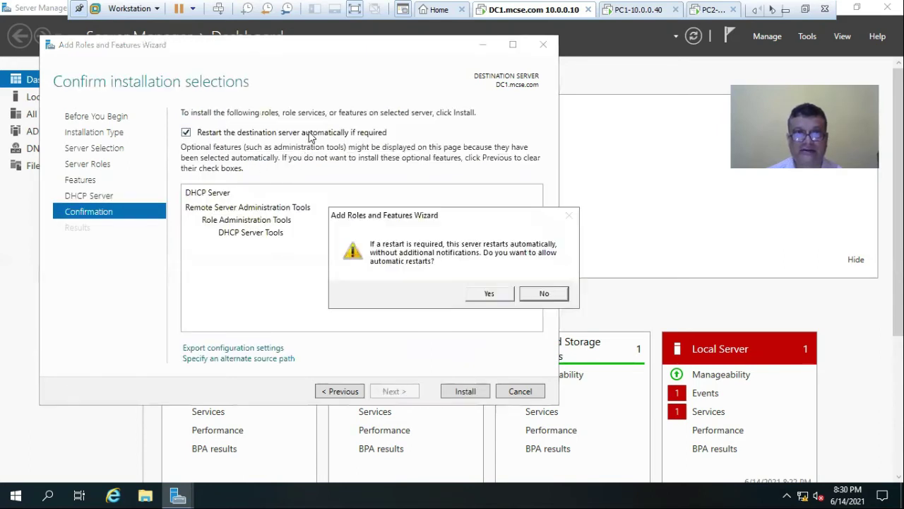
left_click(486, 293)
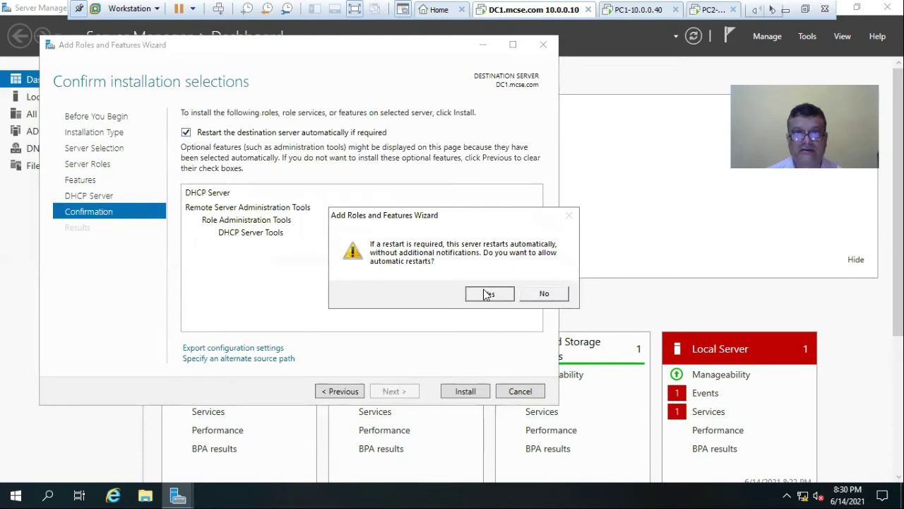
left_click(464, 392)
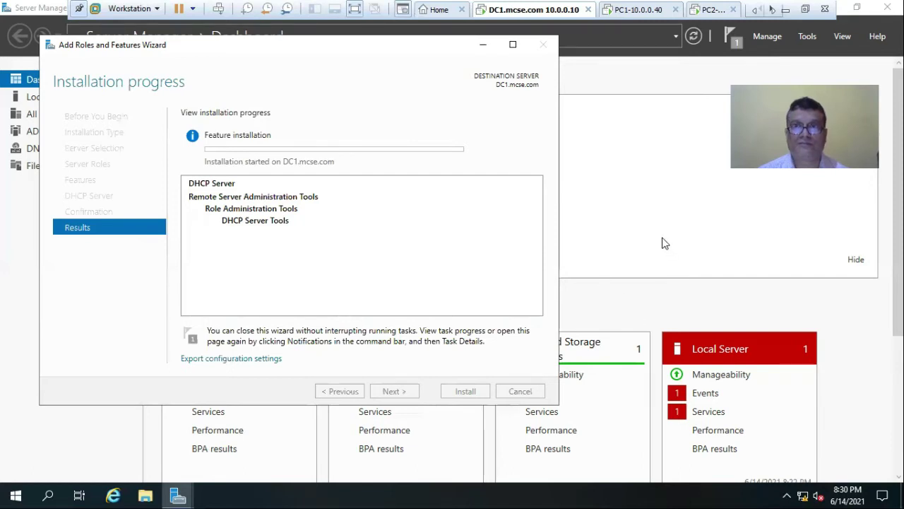
left_click(357, 8)
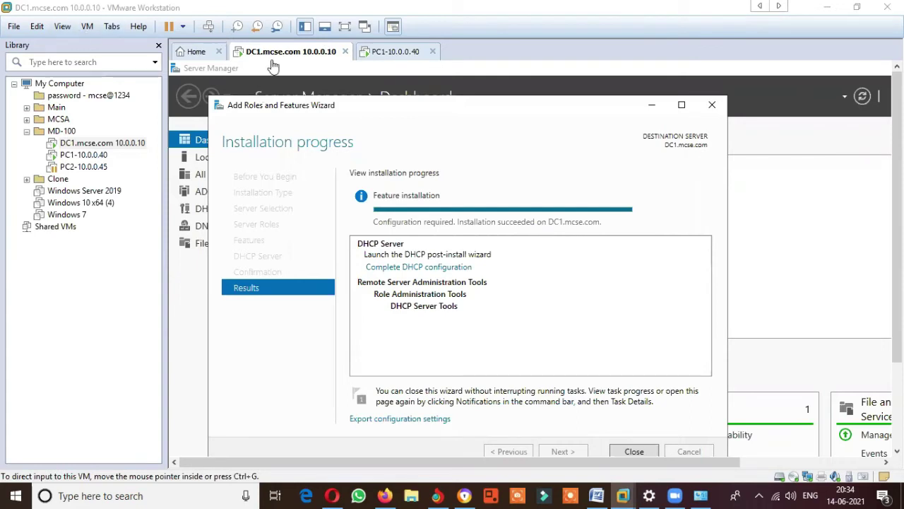
left_click(344, 29)
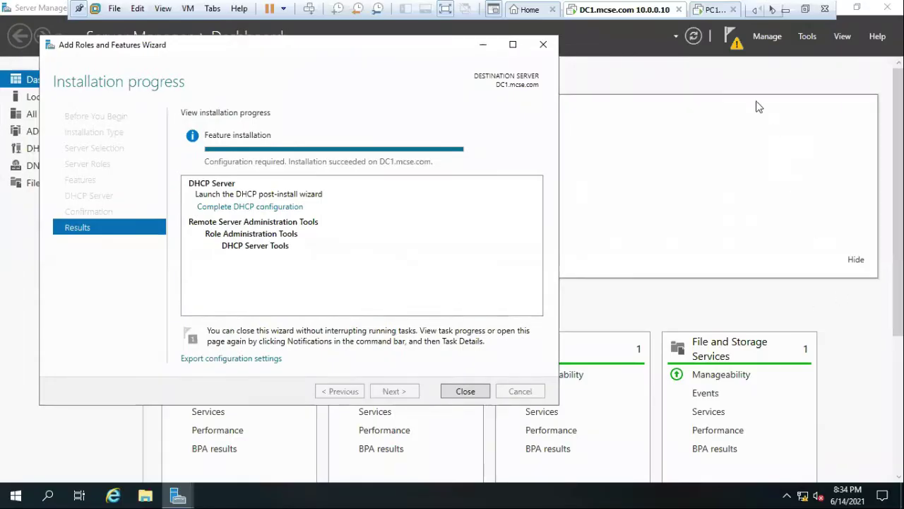
Step: Complete the DHCP post-install configuration, authorizing the server with the MCSE\Administrator credentials, and close both wizards
left_click(236, 208)
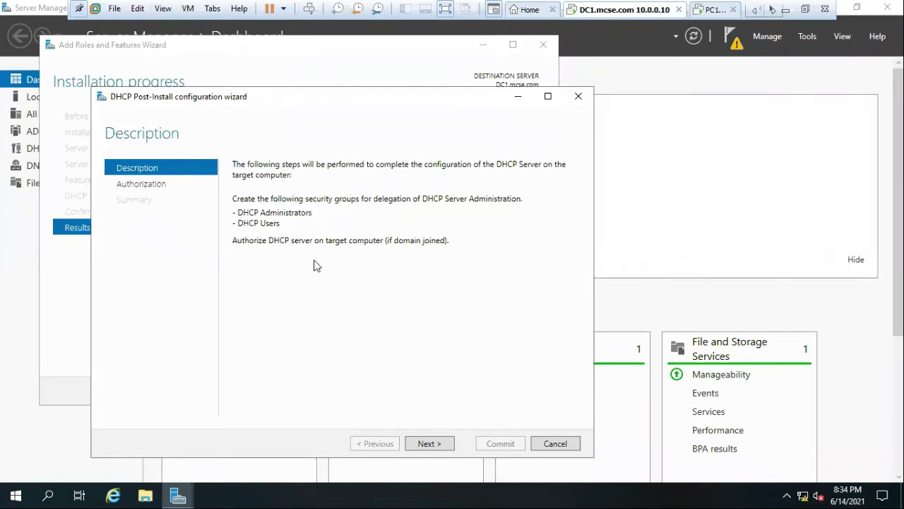
left_click(428, 444)
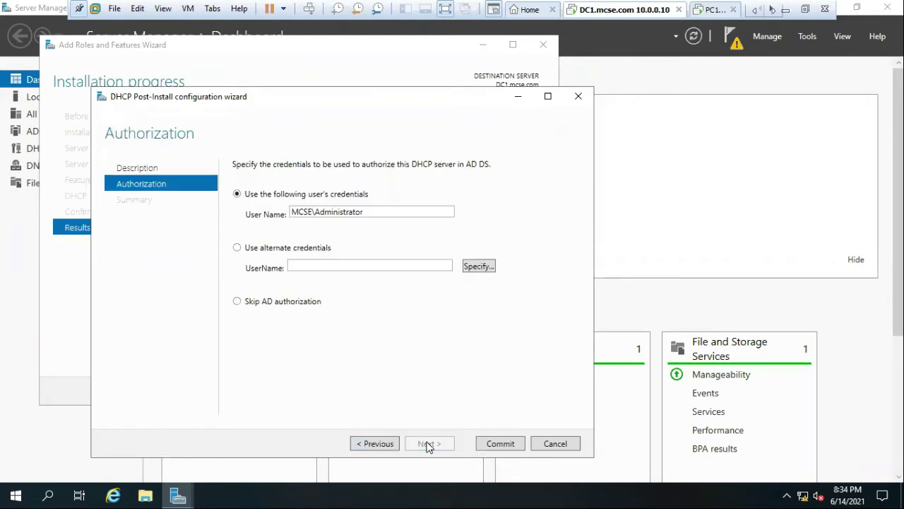
double_click(313, 212)
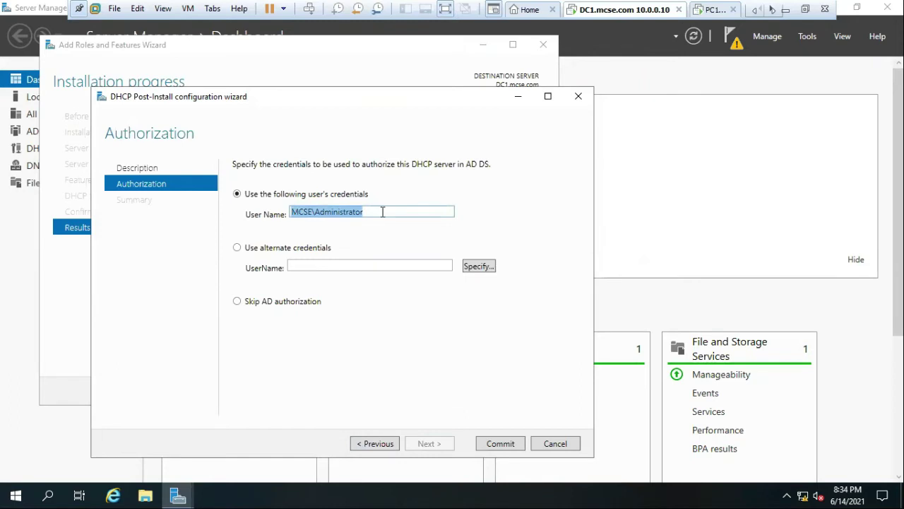
left_click(247, 255)
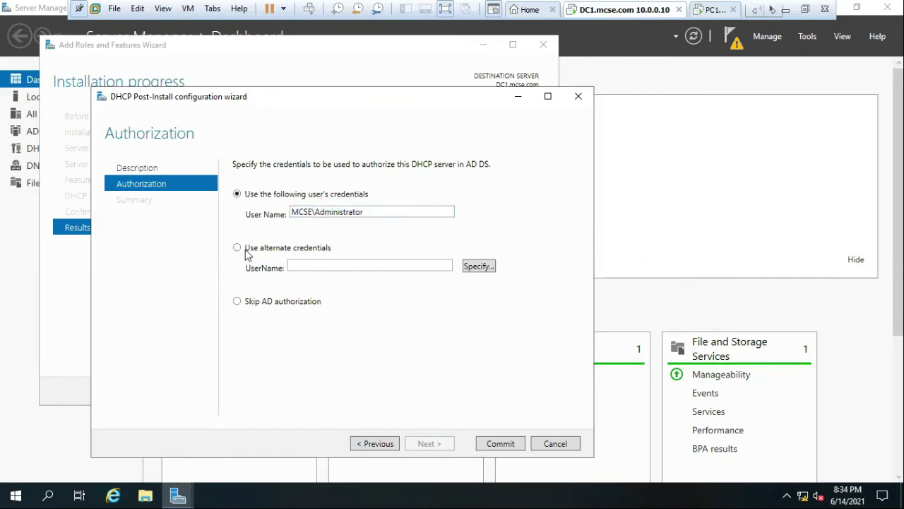
left_click(247, 254)
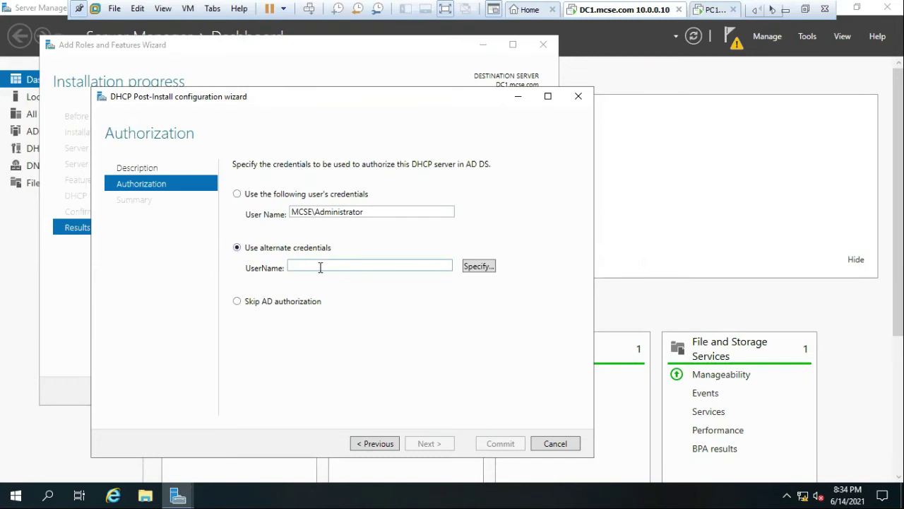
left_click(237, 194)
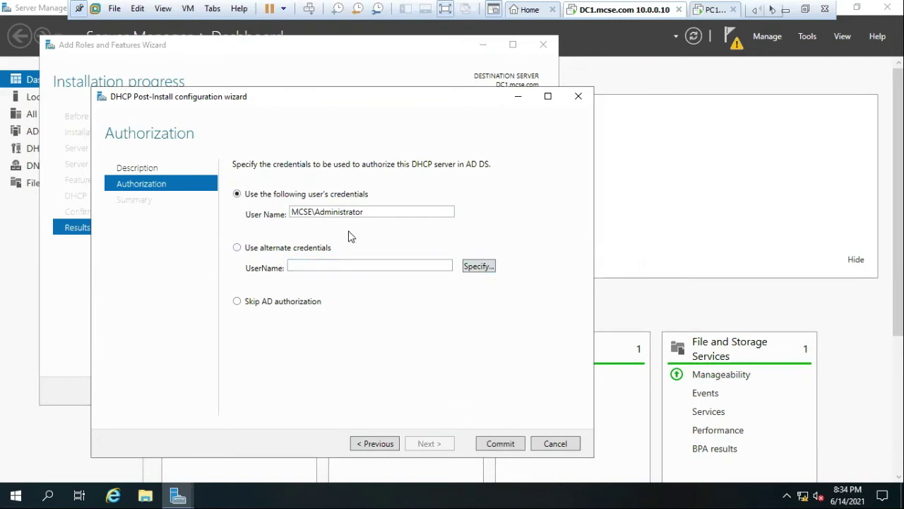
left_click(500, 444)
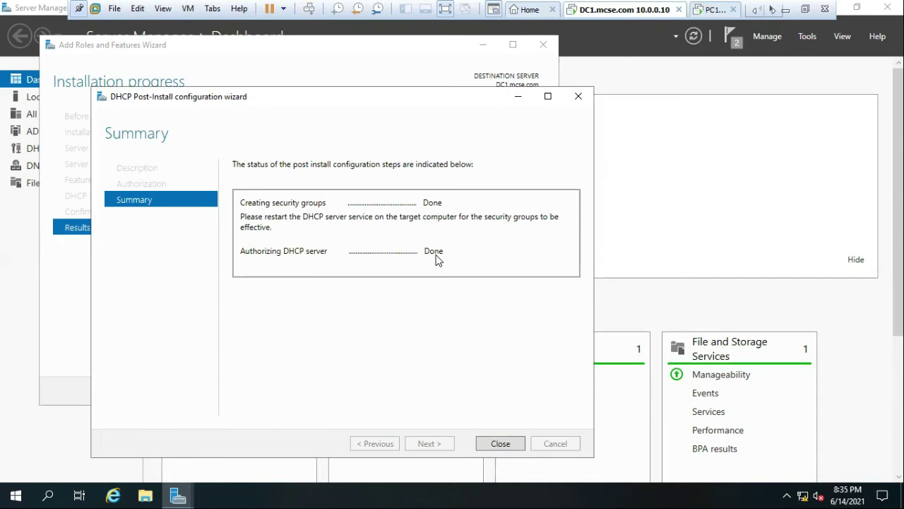
left_click(499, 444)
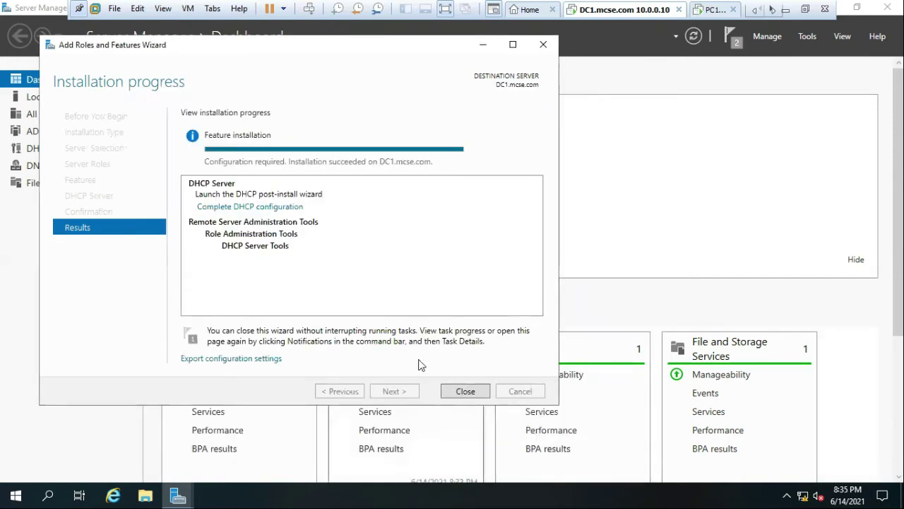
left_click(464, 392)
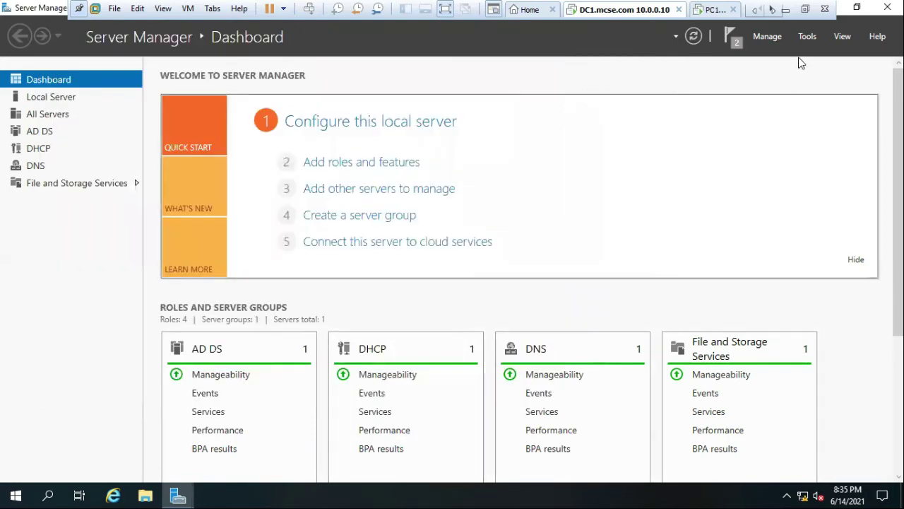
Step: Open the DHCP console by running dhcpmgmt.msc, and close it again
left_click(807, 36)
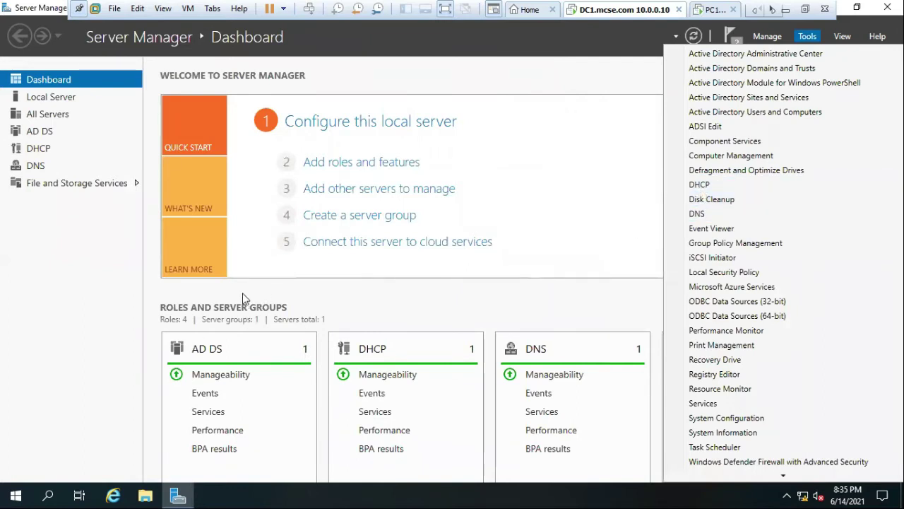
key("super+r")
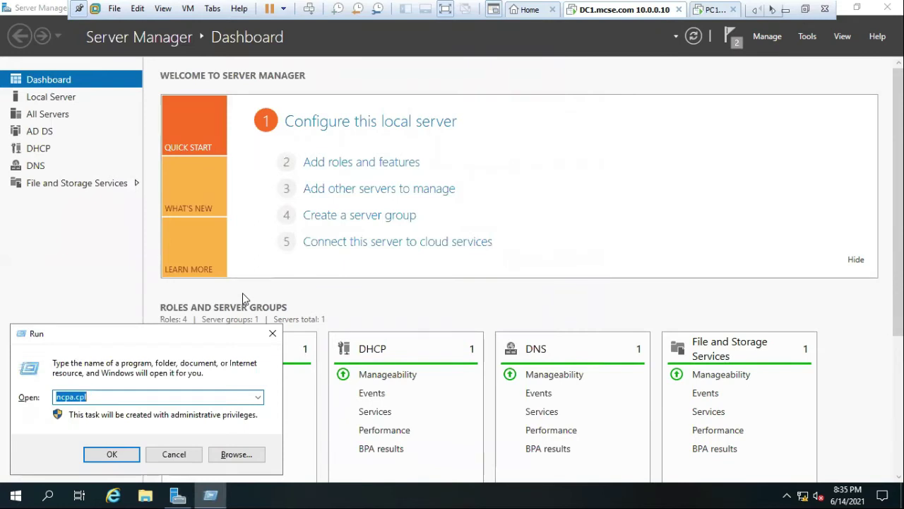
type("d")
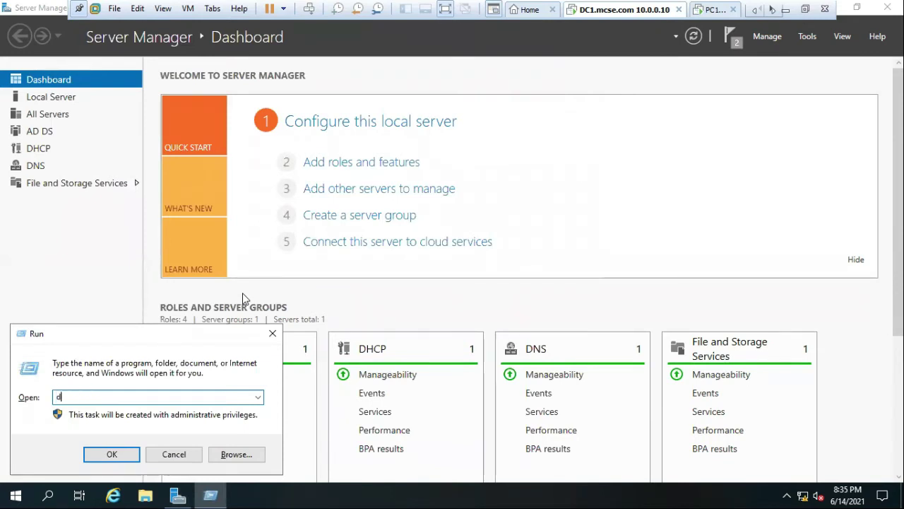
type("hcp")
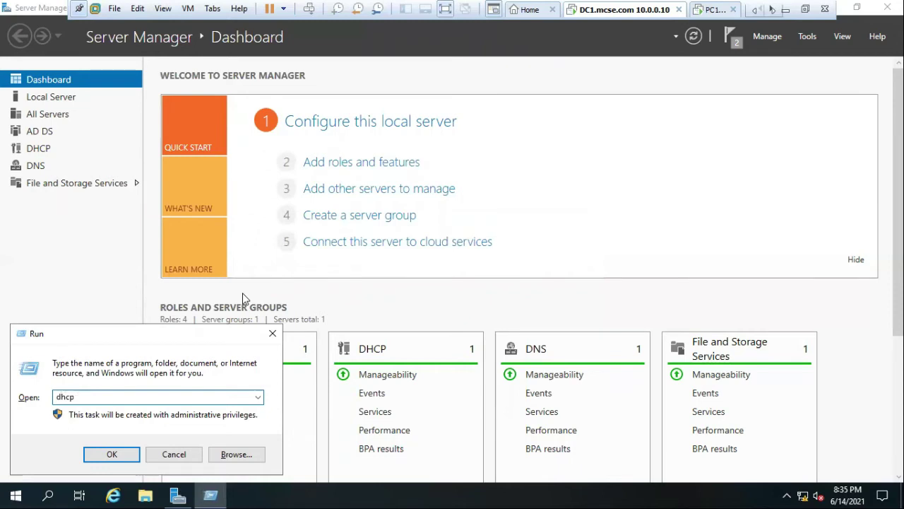
type("mgmt.msc")
left_click(101, 456)
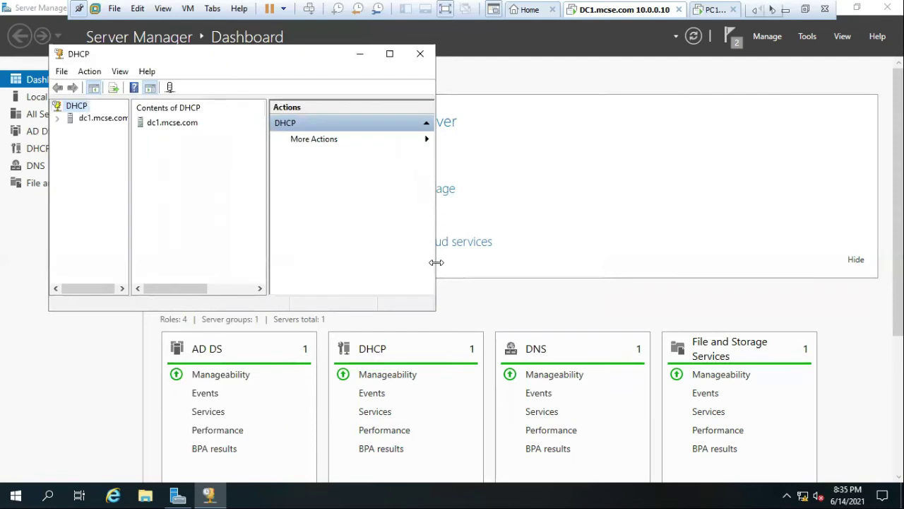
left_click(418, 57)
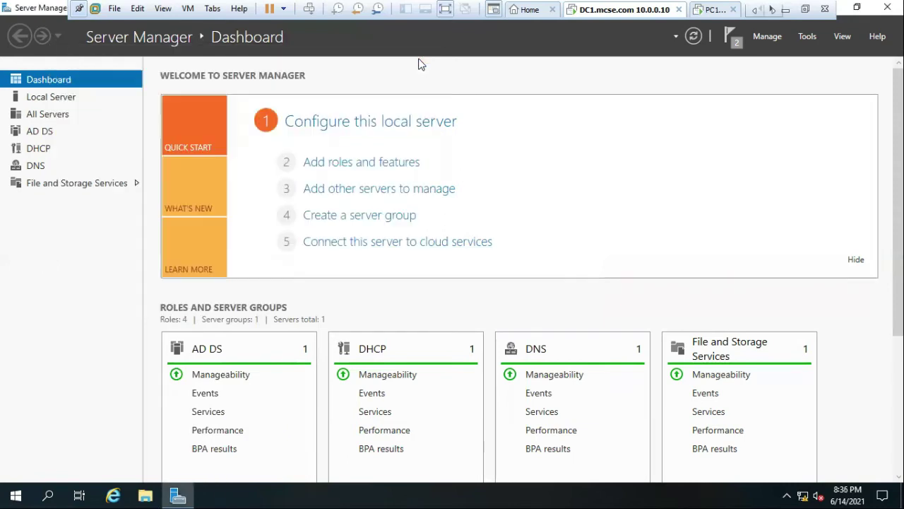
Step: Open the DHCP console from Server Manager's administrative tools, and close Server Manager
left_click(803, 37)
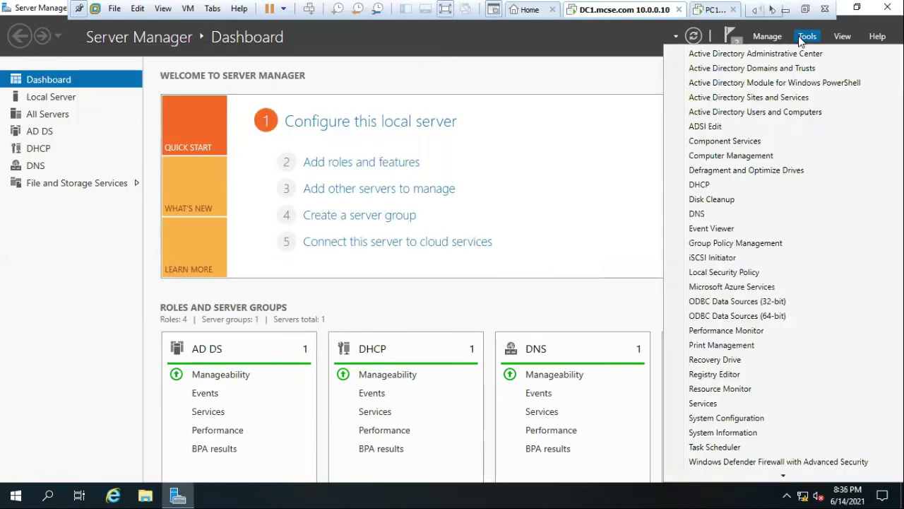
left_click(713, 184)
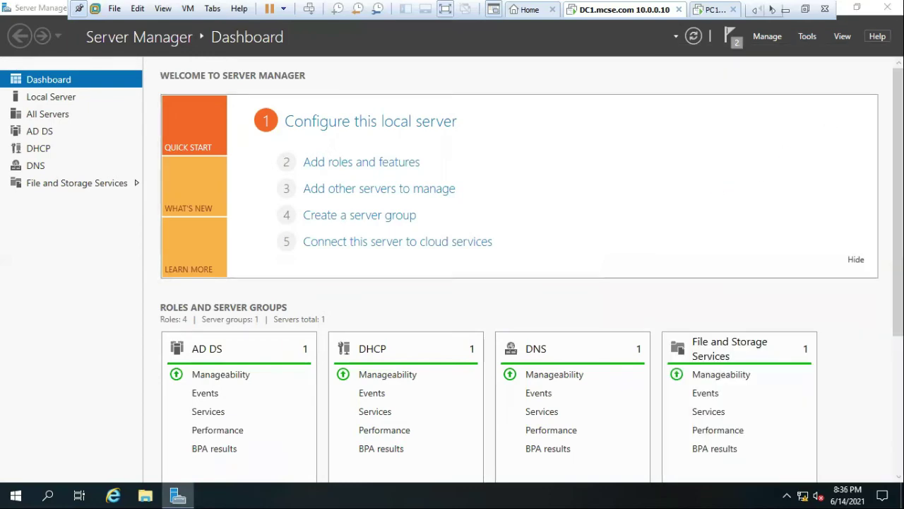
left_click(888, 7)
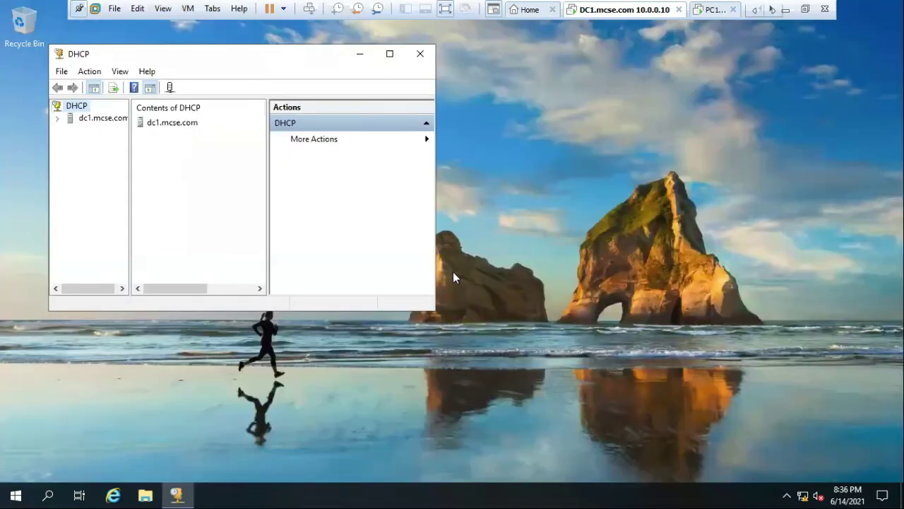
Step: Maximize the DHCP console with a wider console tree, and expand dc1.mcse.com and its IPv4 node
left_click(389, 53)
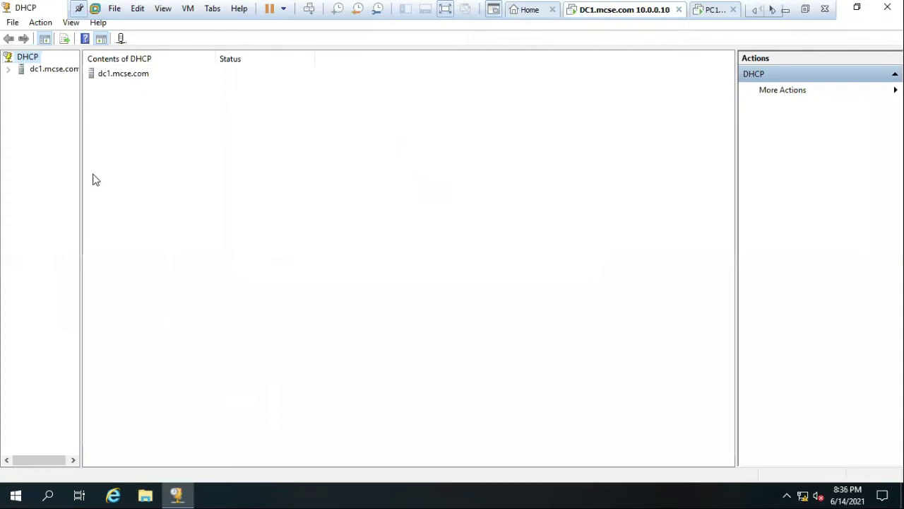
left_click_drag(81, 163, 192, 163)
left_click(8, 70)
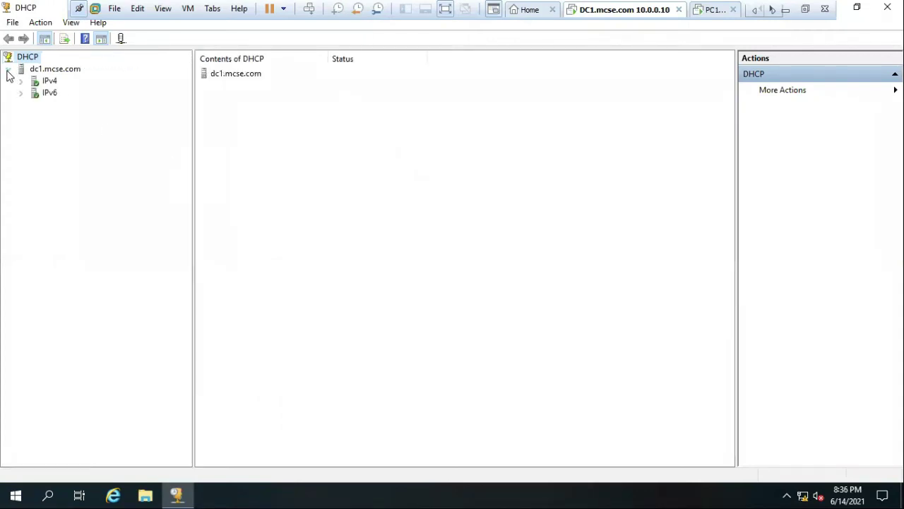
left_click(21, 82)
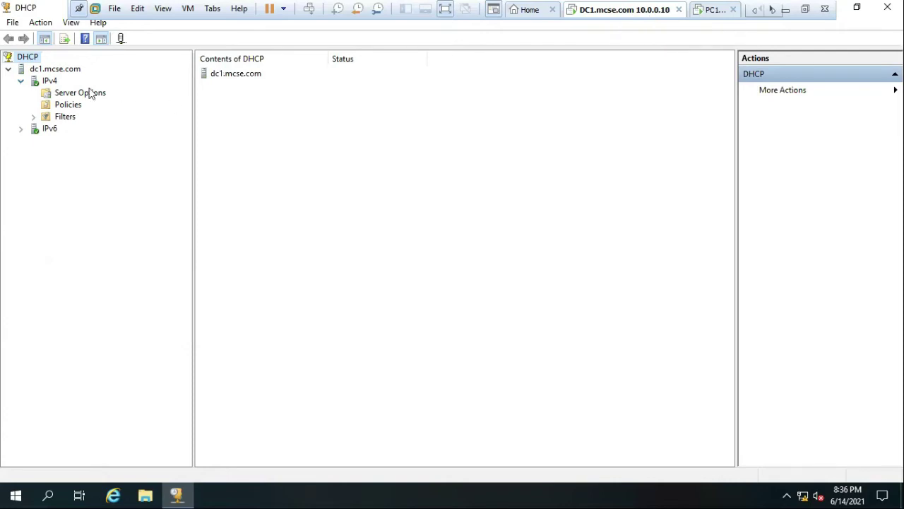
Step: Start a new IPv4 scope named "production dhcp" with the description "for client pc"
left_click(48, 82)
right_click(48, 84)
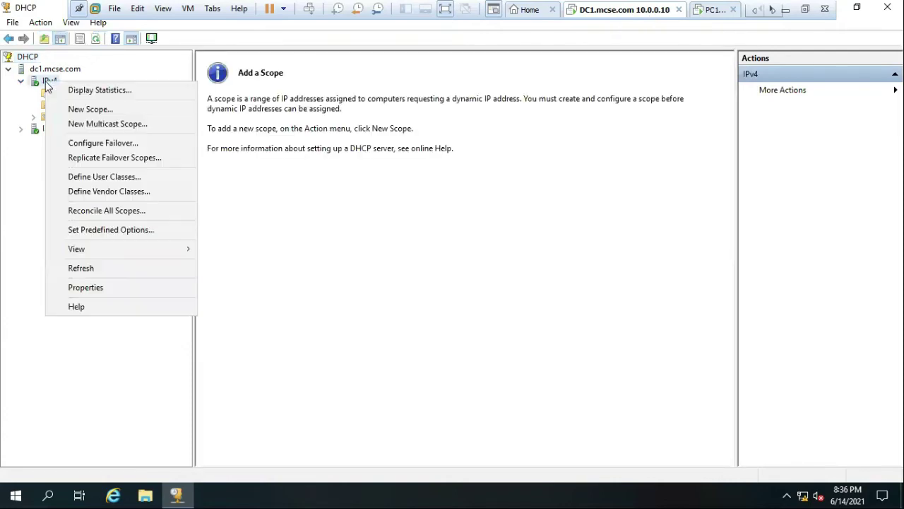
left_click(90, 108)
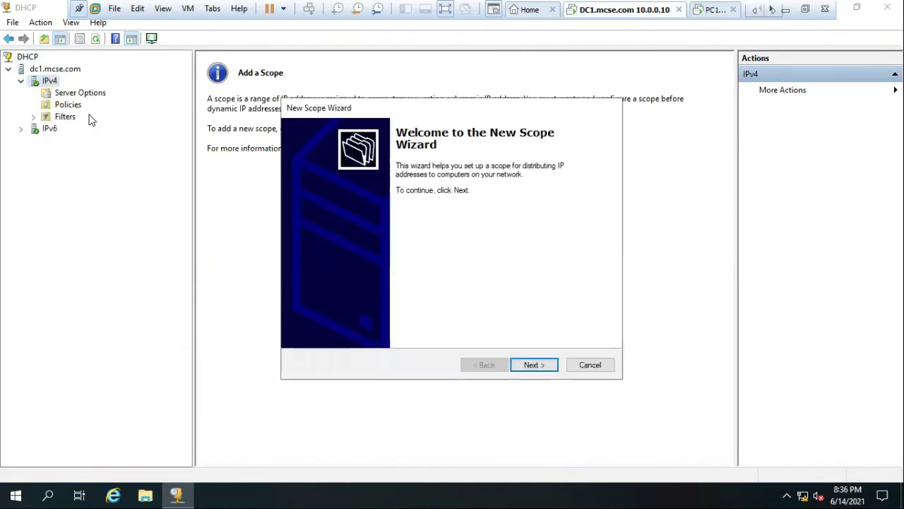
left_click(532, 365)
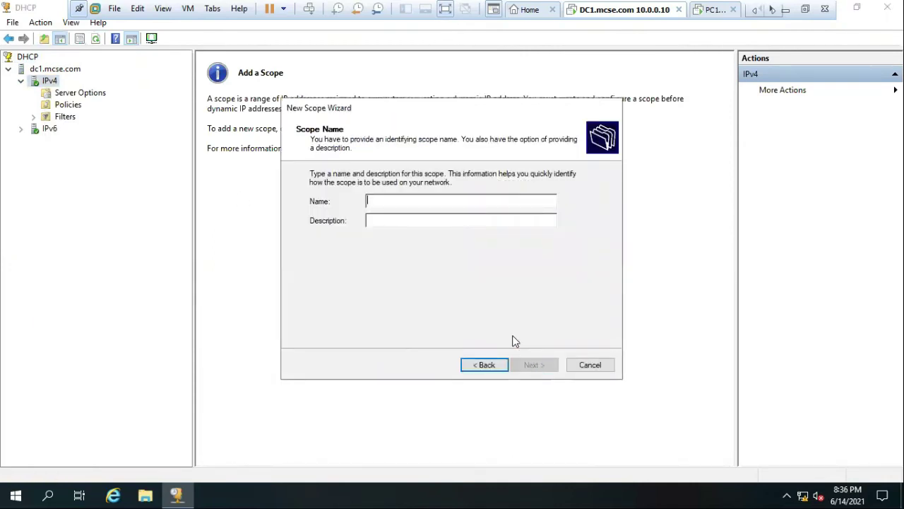
type("pr")
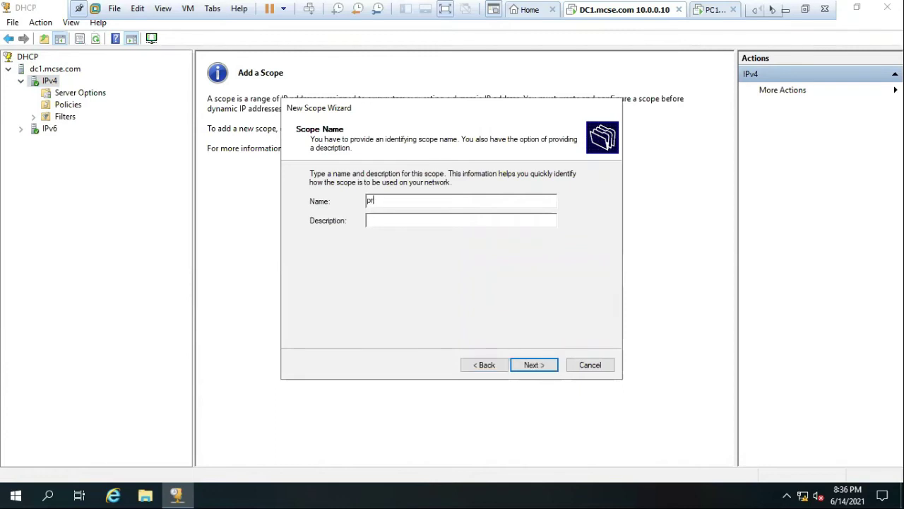
type("oduc")
type("tion ")
type("dh")
type("cp")
type("for ")
type("clie")
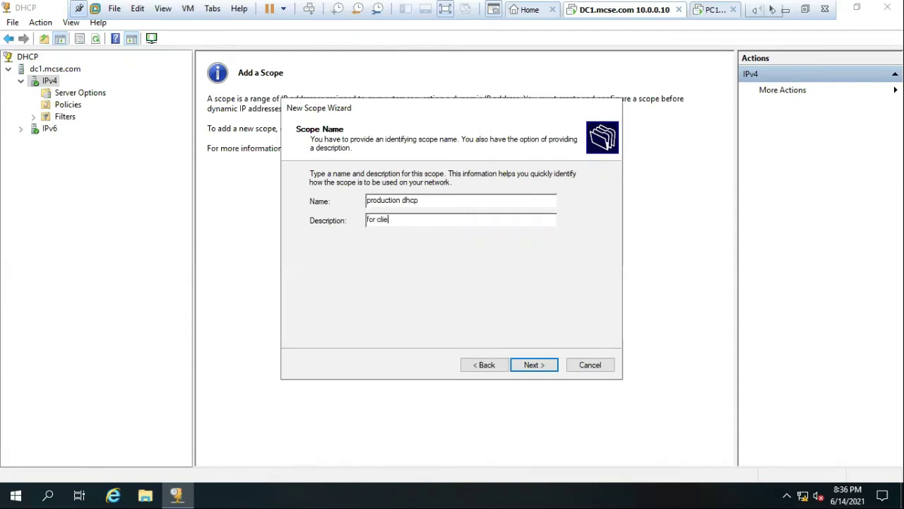
type("nt pc")
left_click(535, 365)
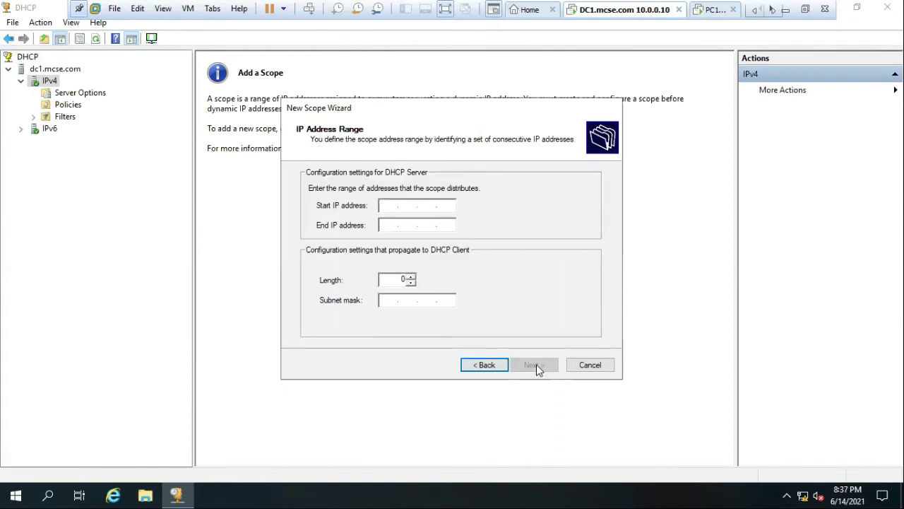
Step: Set the scope's address range from 10.0.0.11 to 10.0.0.255 and continue to the exclusions
type("10.0.0.")
type("11")
key("Tab")
type("10.0.0.")
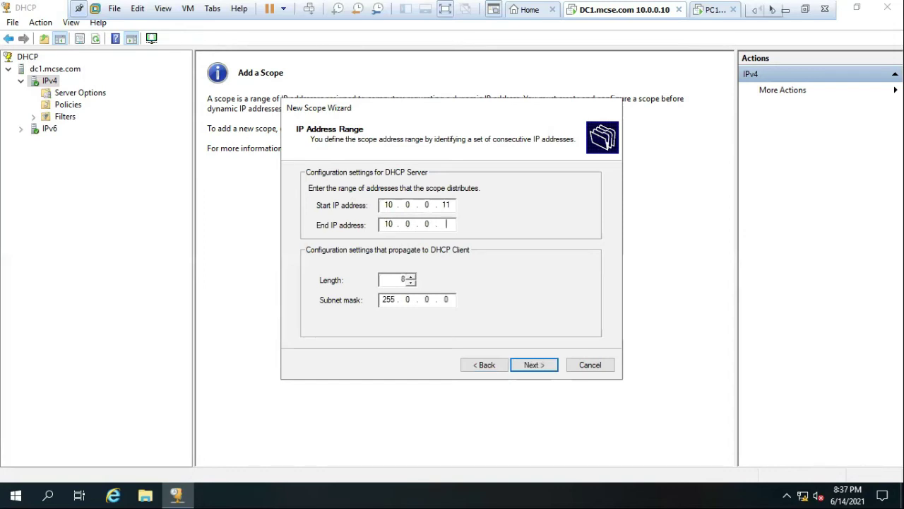
type("255")
left_click(534, 373)
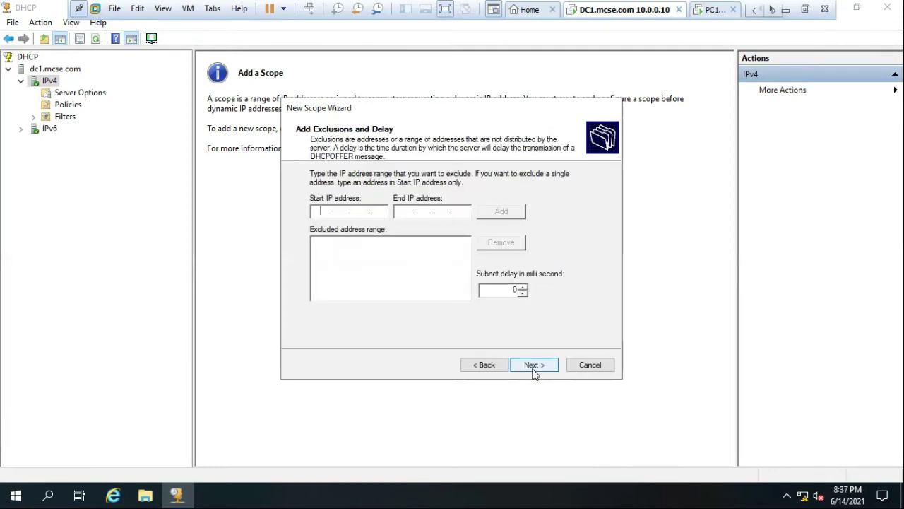
Step: Exclude the addresses 10.0.0.11 to 10.0.0.239 from distribution and continue to the lease duration
type("10 . 0 . 0 . 11")
key("Tab")
type("10.0.0.239")
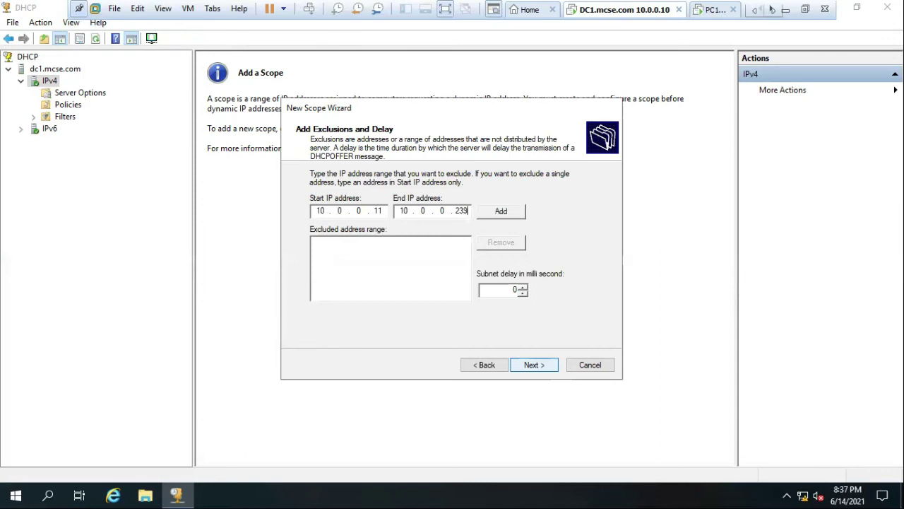
left_click(496, 214)
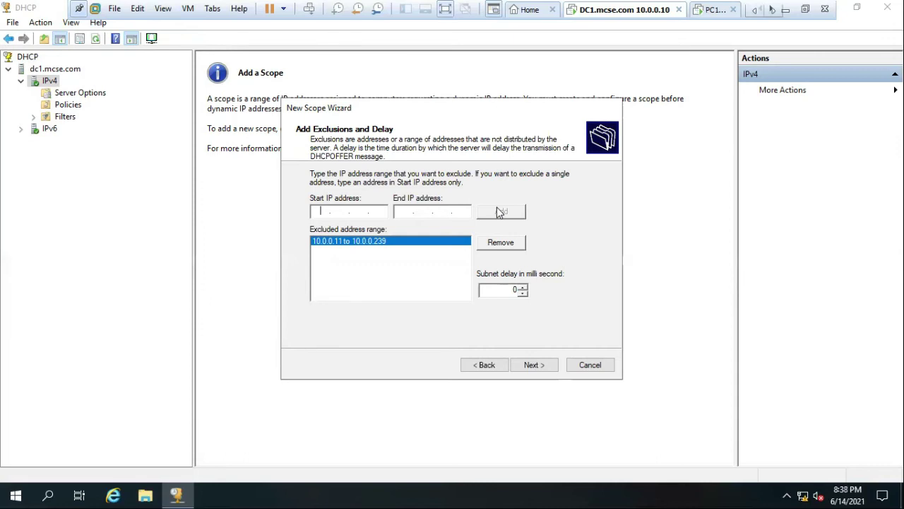
left_click(533, 364)
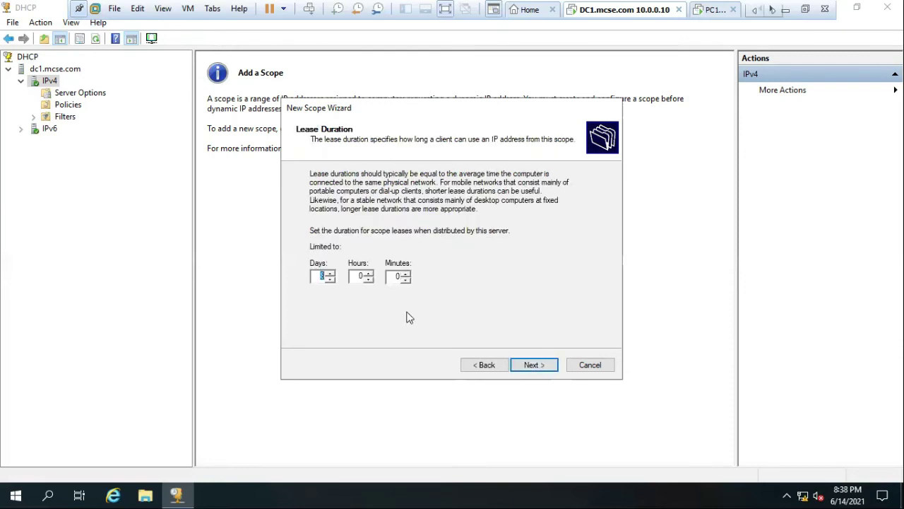
Step: Set the scope's lease duration to 8 days and continue to the DHCP options
double_click(329, 282)
type("4999")
key("BackSpace")
key("BackSpace")
key("BackSpace")
type("8")
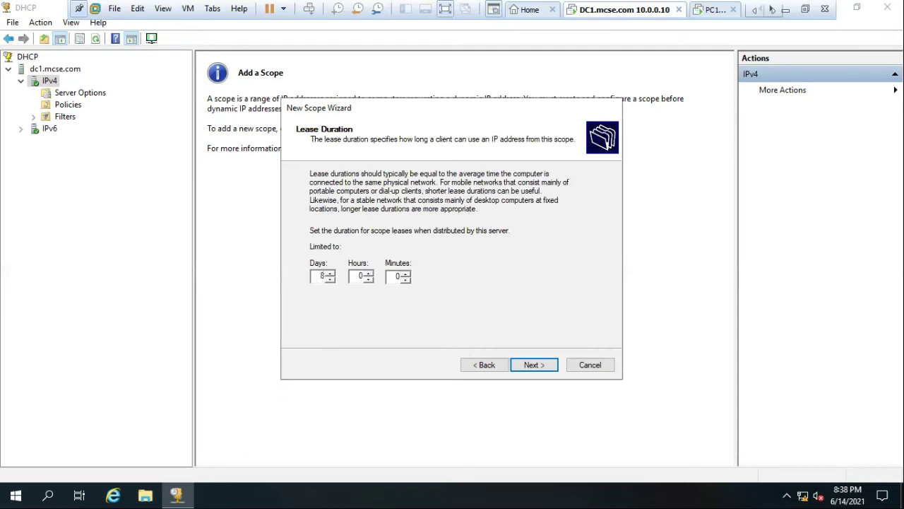
left_click(533, 364)
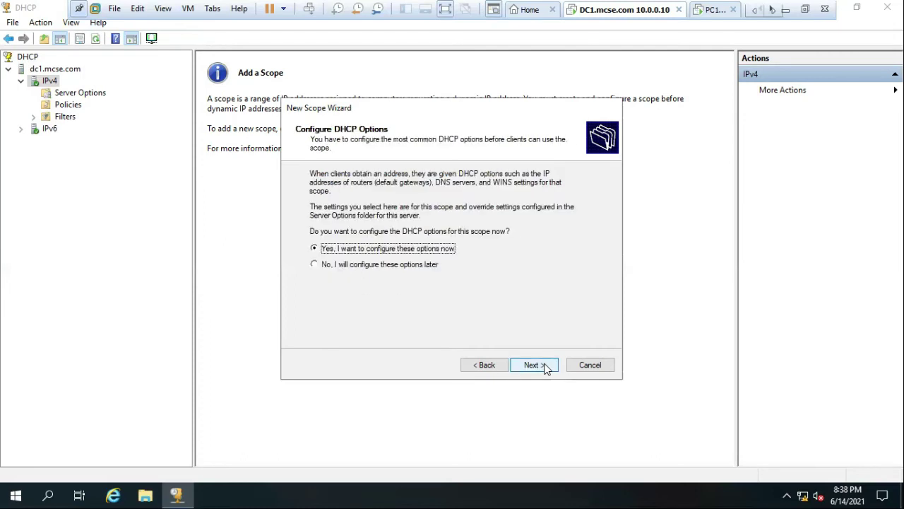
Step: Choose to configure the DHCP options now and add 10.0.0.1 as the router (default gateway)
left_click(533, 364)
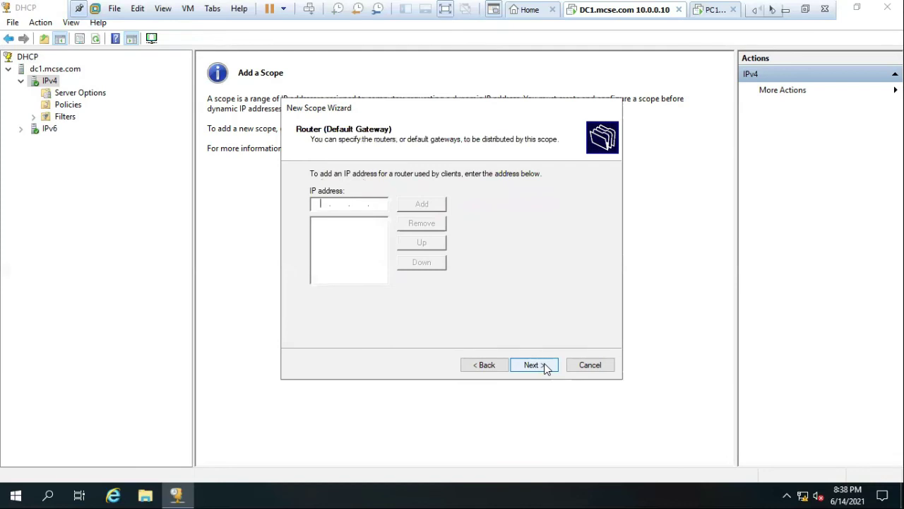
type("10.0.0.1")
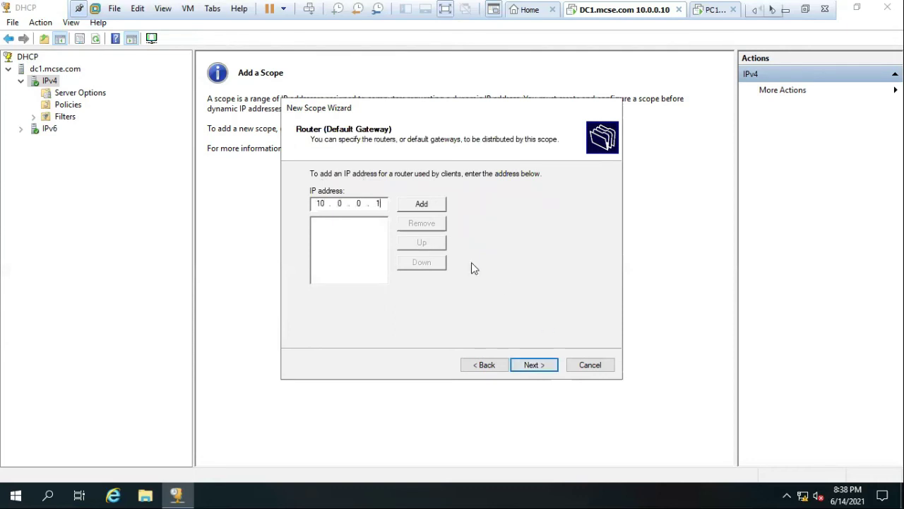
left_click(432, 206)
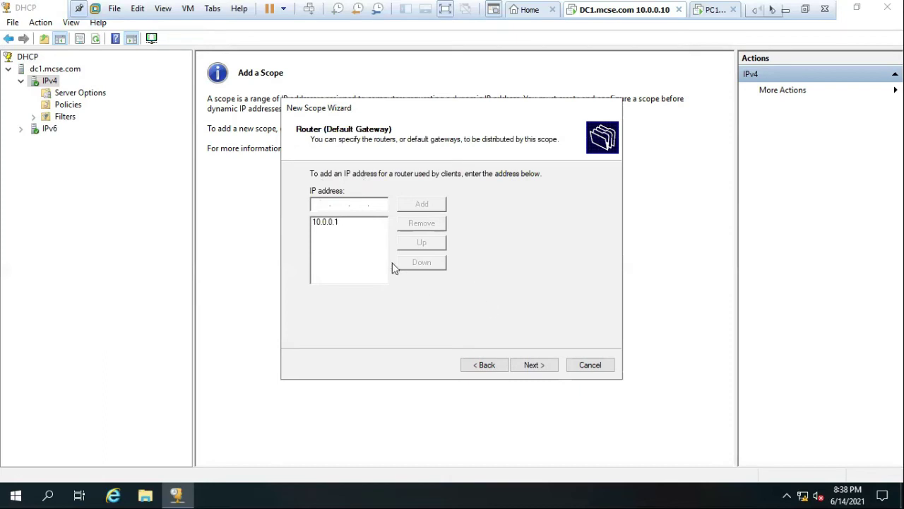
left_click(546, 368)
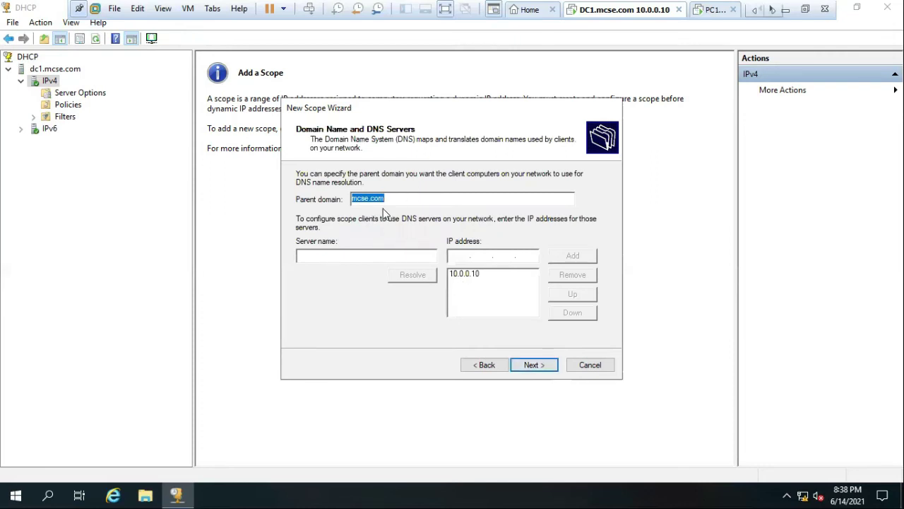
Step: Keep parent domain mcse.com and DNS server 10.0.0.10, leave WINS empty, and finish the wizard with the scope activated
left_click(541, 367)
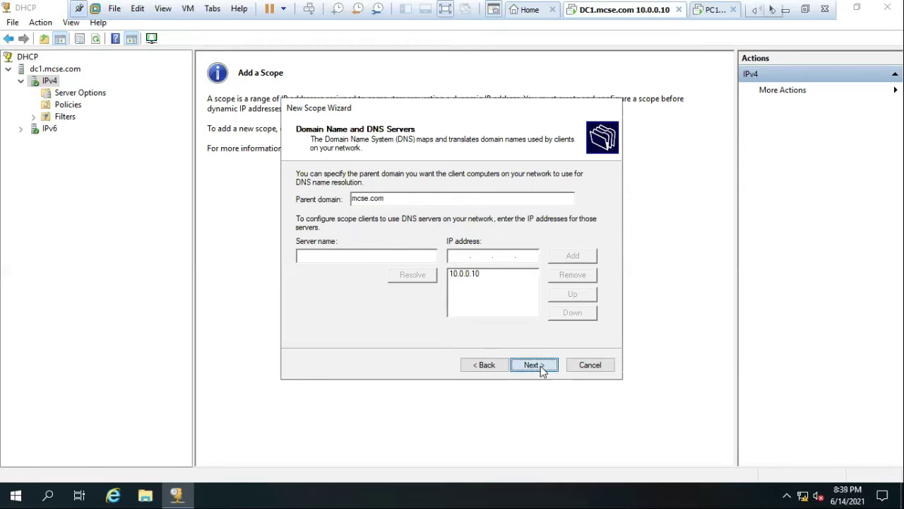
left_click(540, 366)
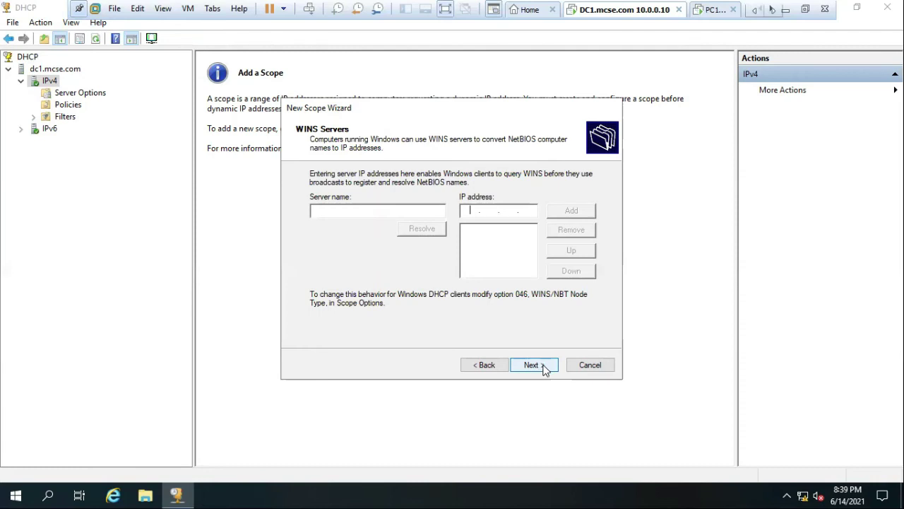
left_click(544, 368)
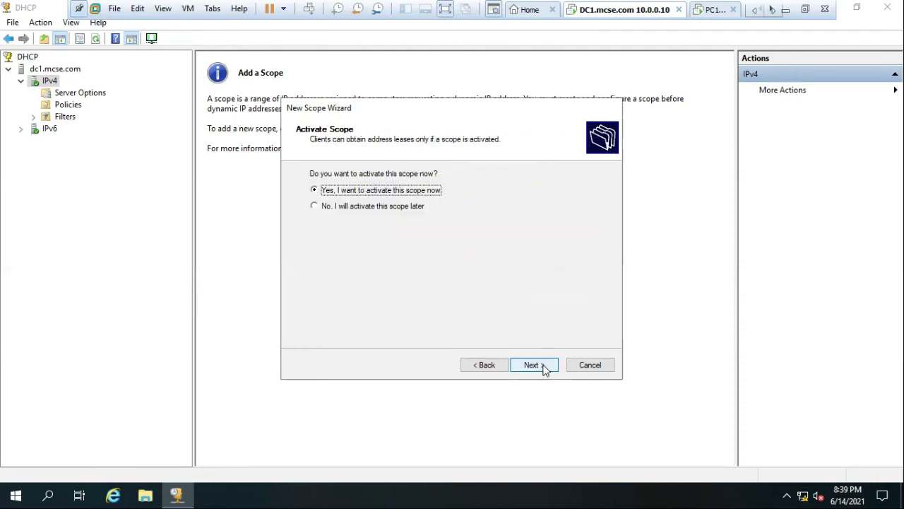
left_click(545, 369)
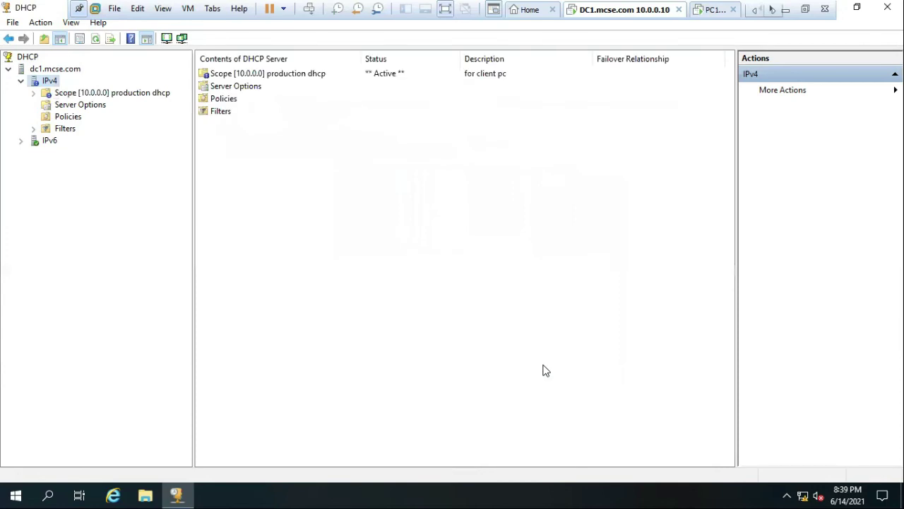
Step: Expand the production dhcp scope and review its address pool and address leases
left_click(33, 94)
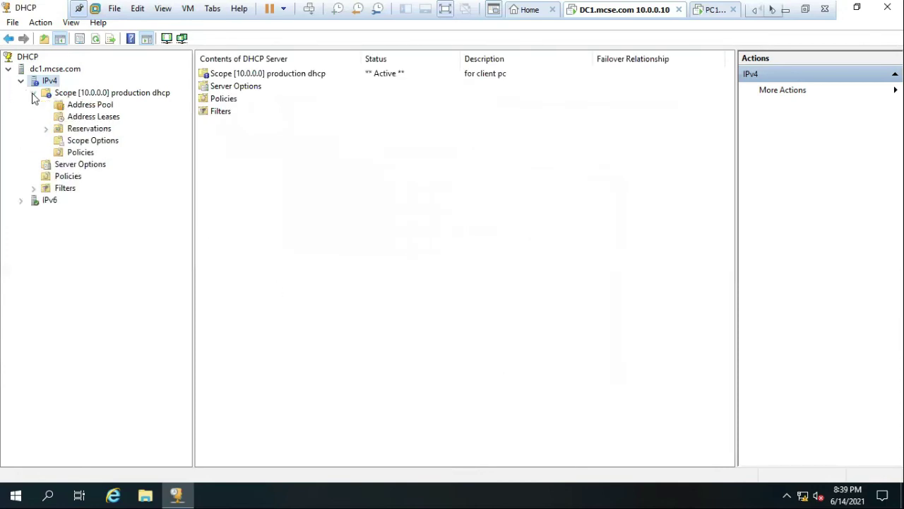
left_click(91, 95)
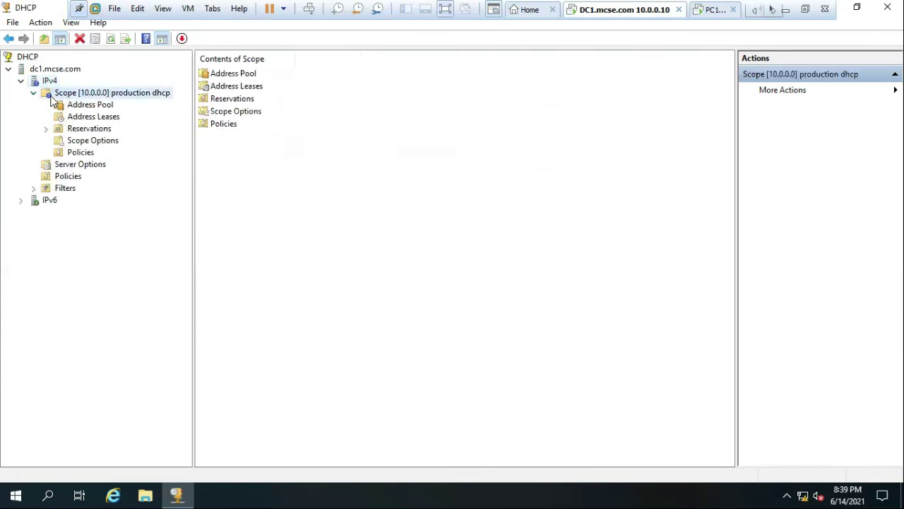
left_click(85, 106)
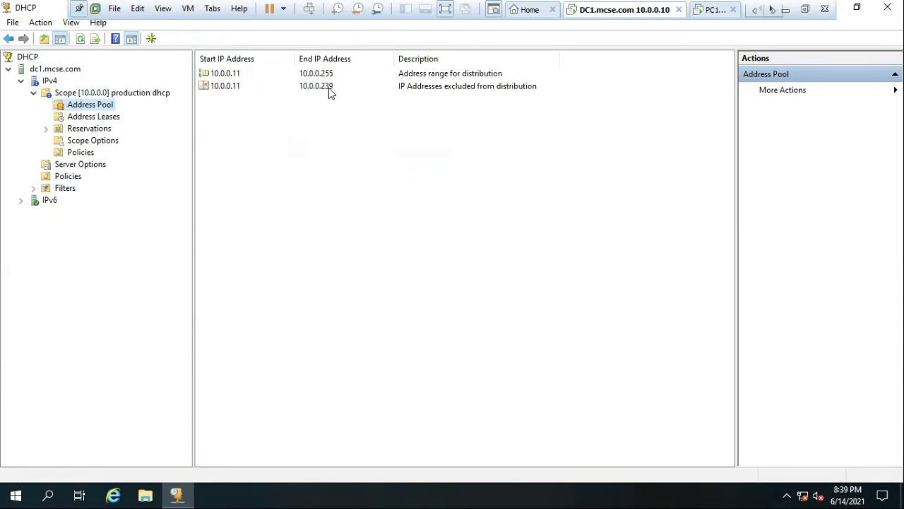
left_click(97, 117)
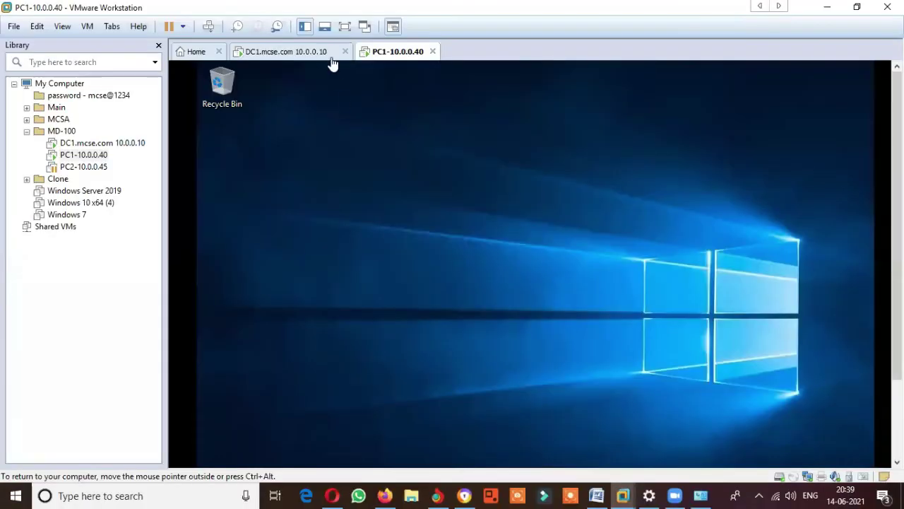
Step: Show the PC1 virtual machine in full screen and open its Network Connections by running ncpa.cpl
left_click(343, 27)
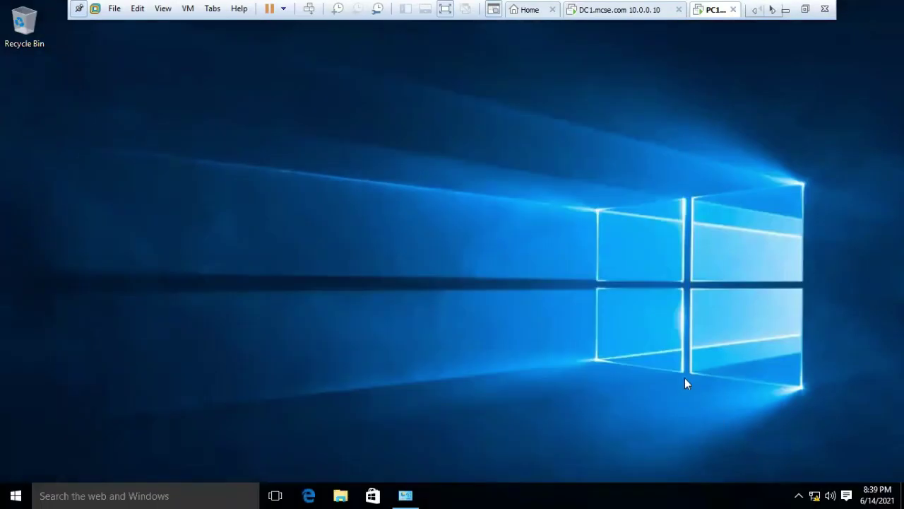
key("super+r")
type("n")
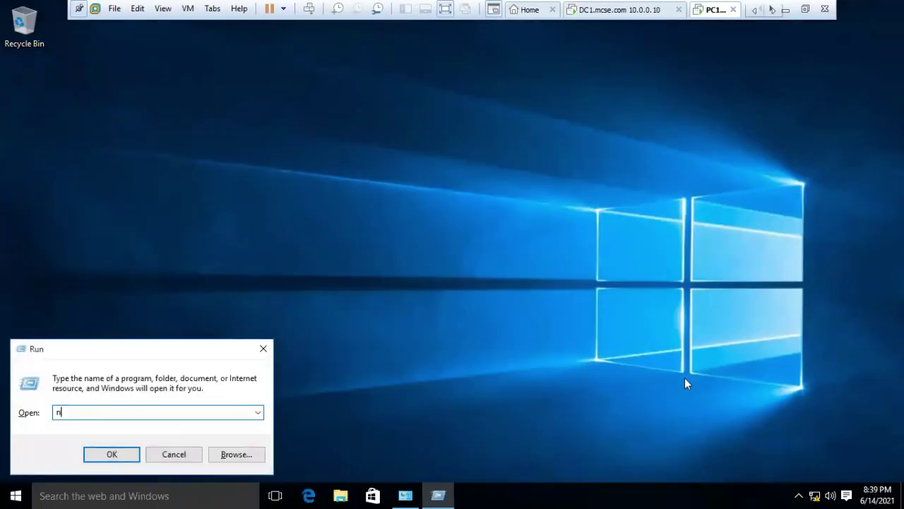
type("cpa.cpl")
key("Return")
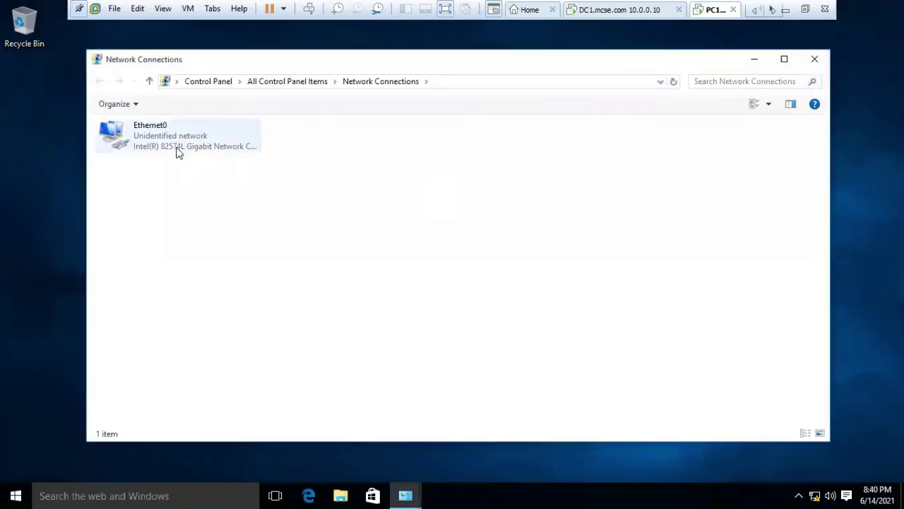
Step: Check the current network connection details of PC1's Ethernet0 adapter, and close them
double_click(179, 150)
left_click(371, 239)
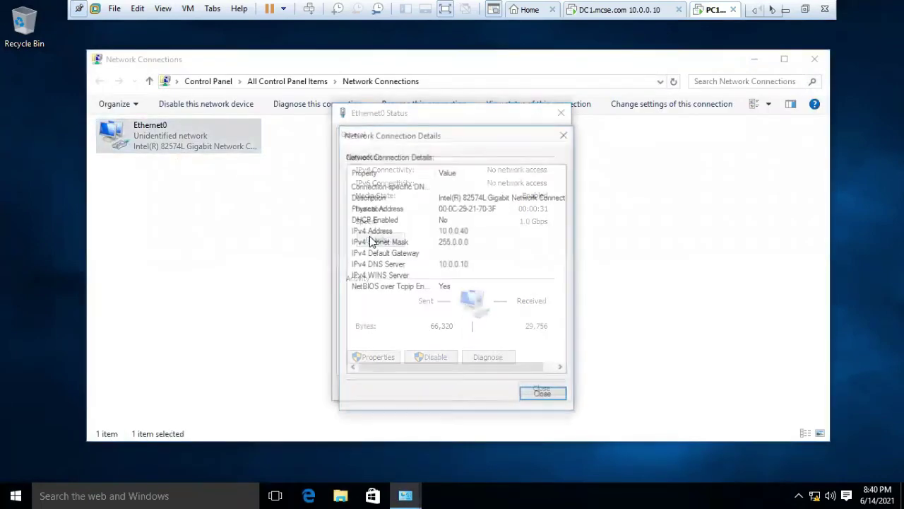
left_click(545, 394)
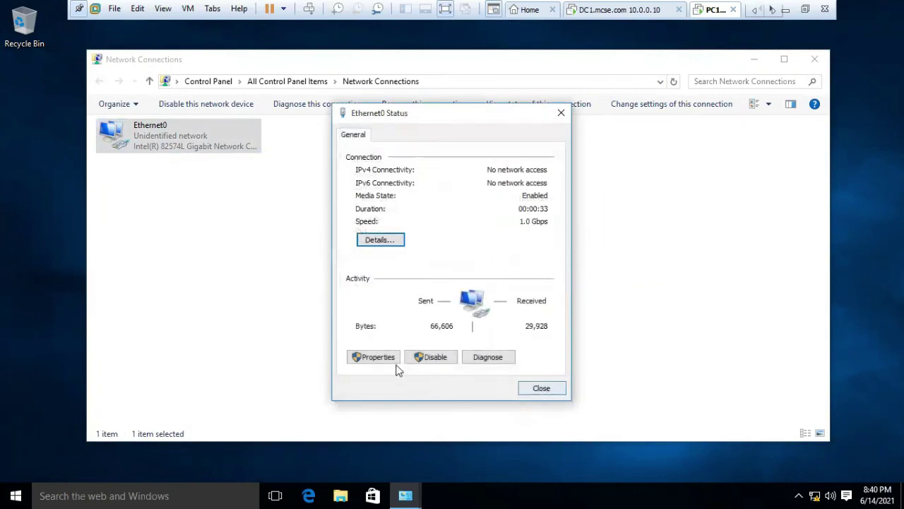
Step: Set Ethernet0's IPv4 properties to obtain the IP and DNS server addresses automatically, and check the connection details again
left_click(382, 359)
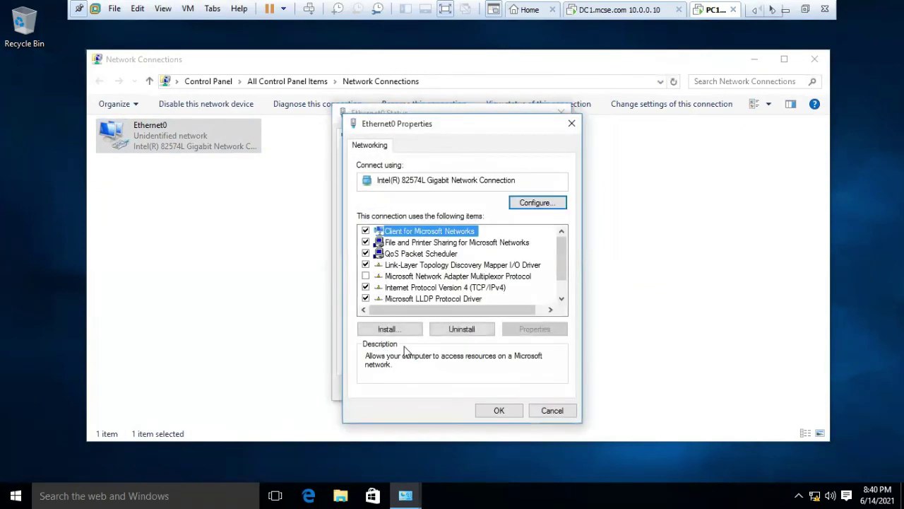
left_click(450, 287)
left_click(531, 331)
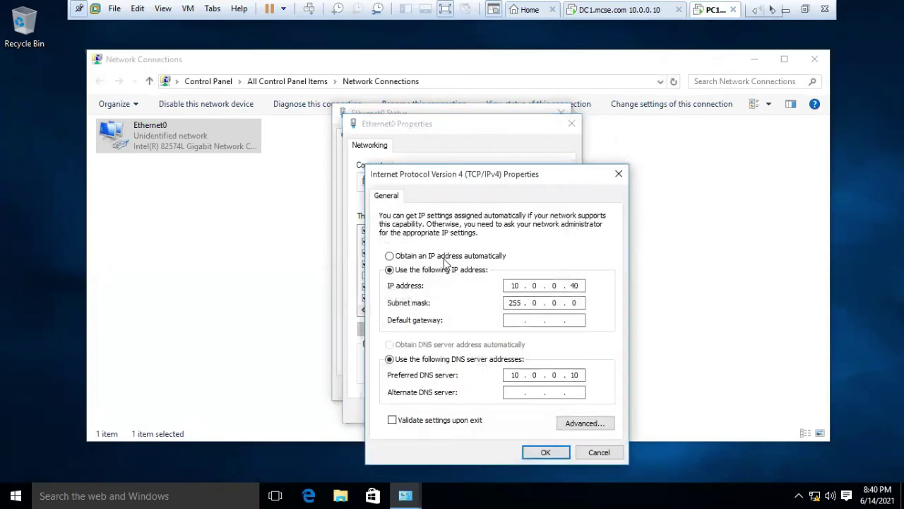
left_click(443, 257)
left_click(423, 344)
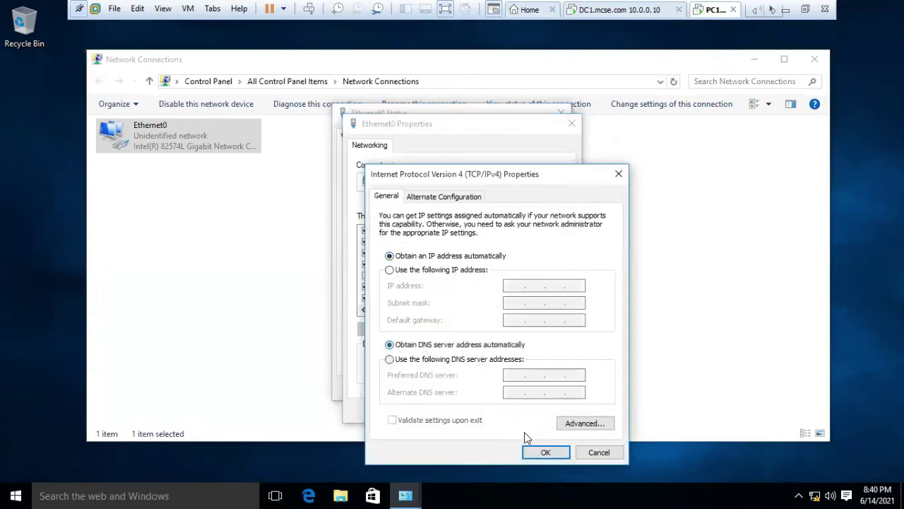
left_click(545, 452)
left_click(505, 410)
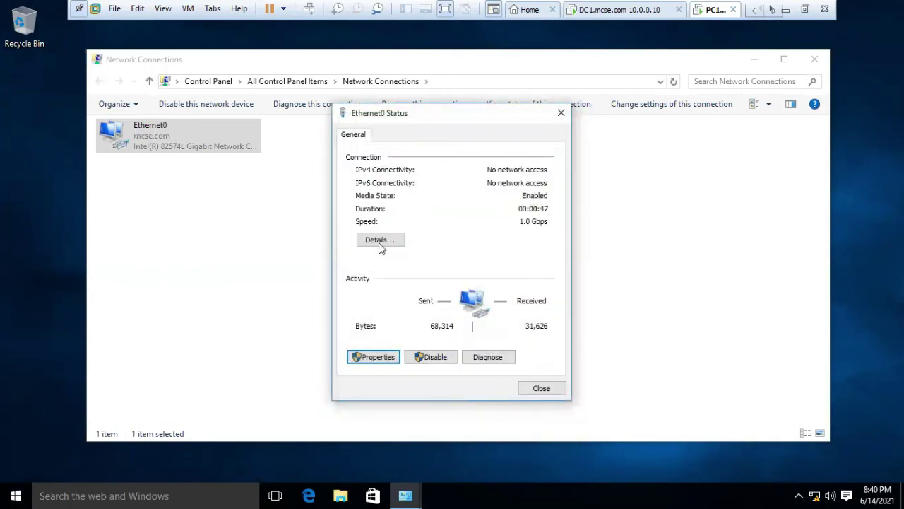
left_click(377, 241)
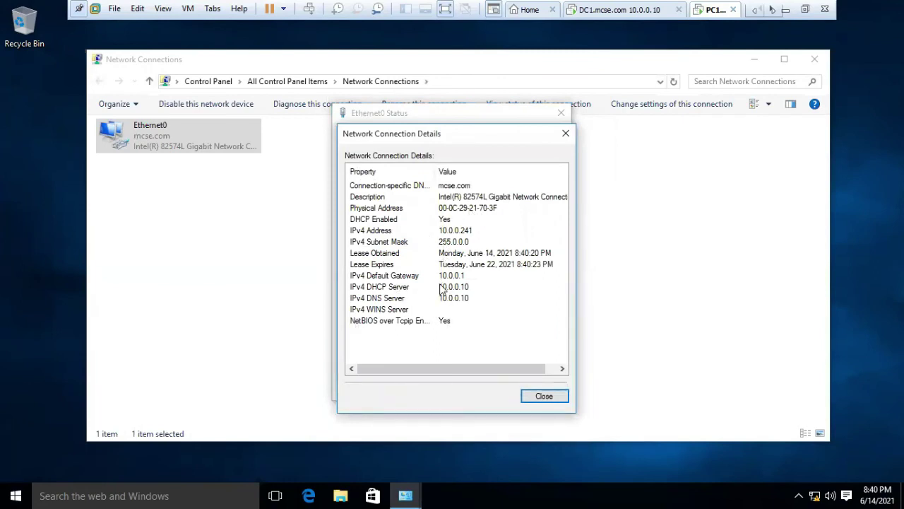
Step: Close Ethernet0's connection details and status, and run ipconfig in a command prompt on PC1
left_click(540, 395)
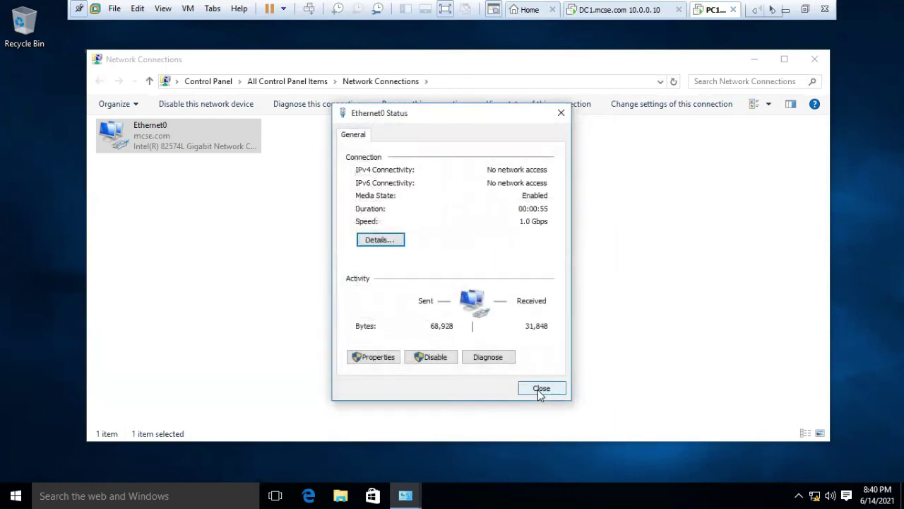
left_click(539, 391)
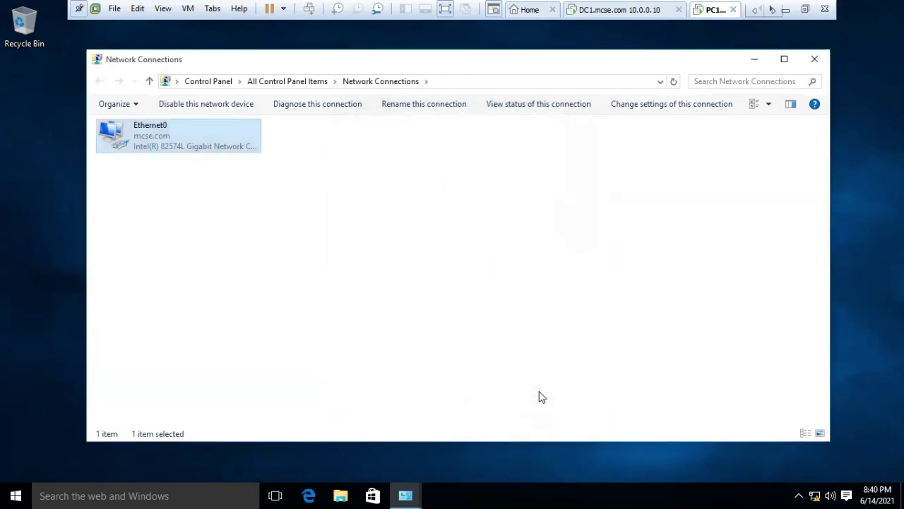
key("super+r")
type("cmd")
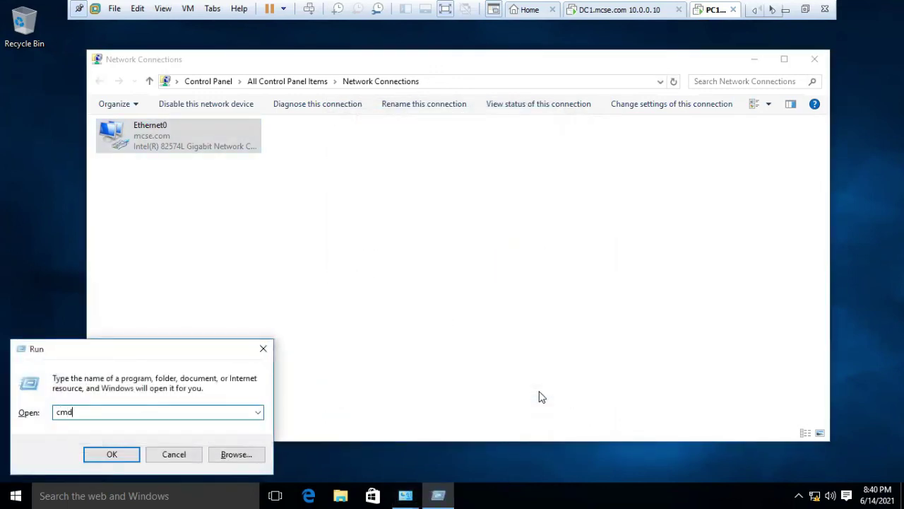
key("Return")
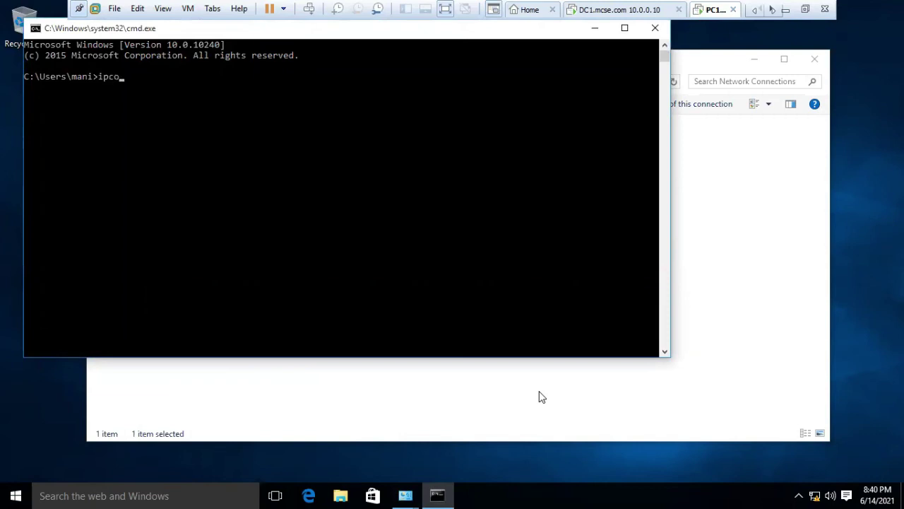
key("Return")
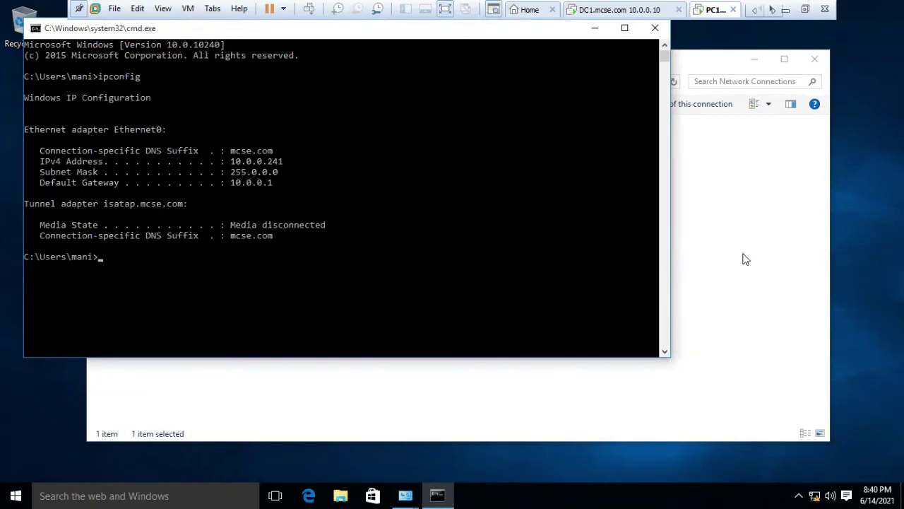
Step: Switch to DC1, refresh the production dhcp scope's address leases, and widen the Unique ID column to read it in full
left_click(597, 11)
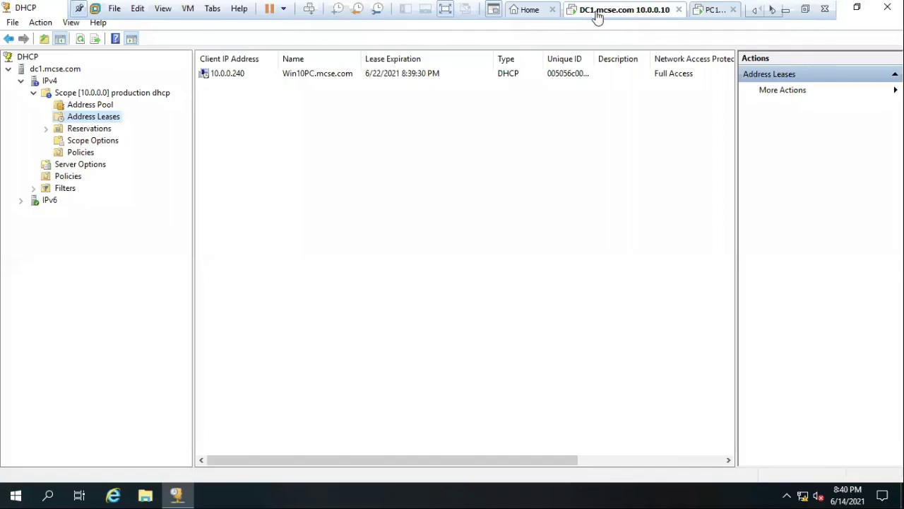
left_click(101, 106)
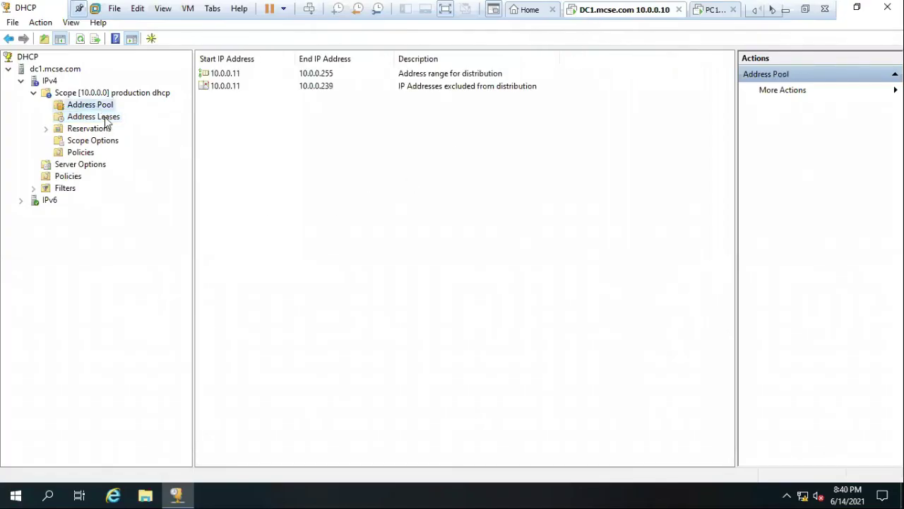
left_click(109, 118)
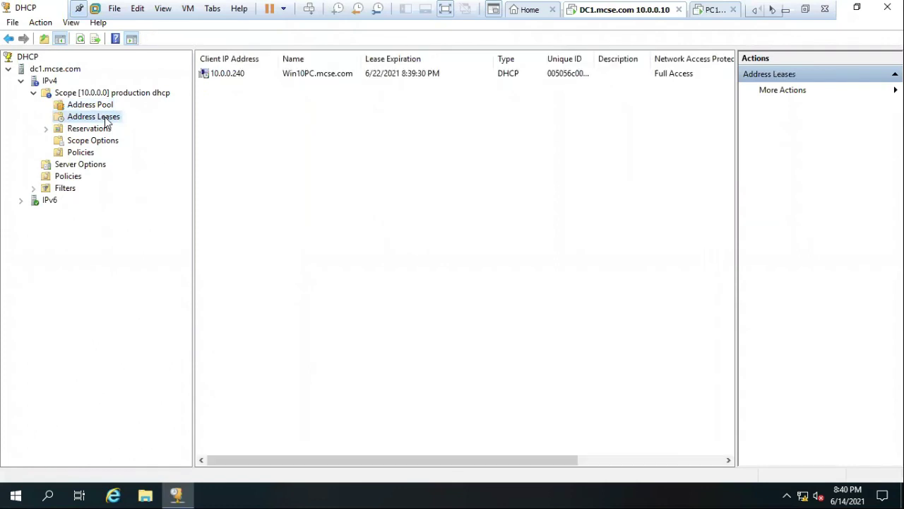
left_click(81, 39)
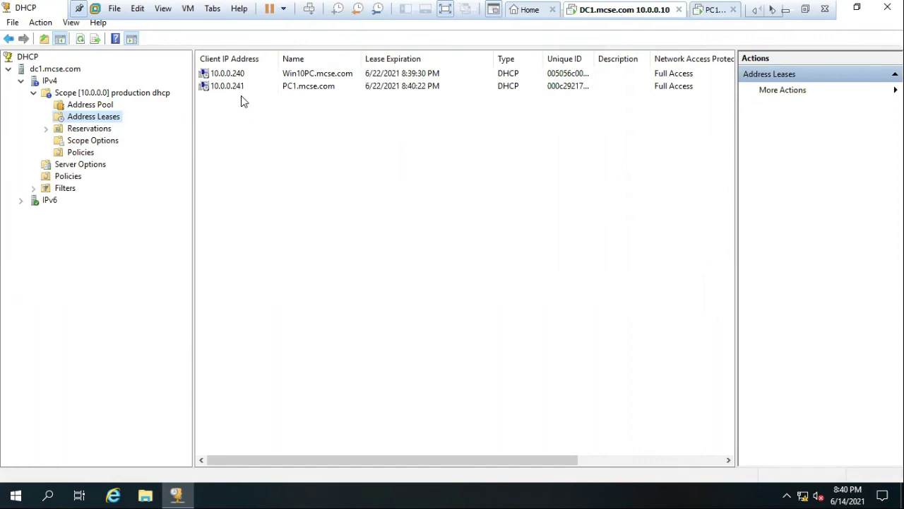
left_click_drag(593, 59, 661, 58)
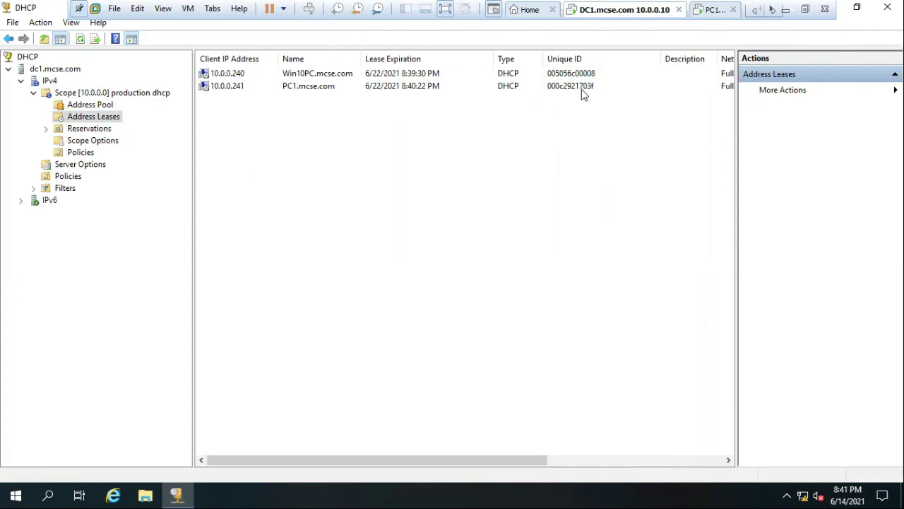
Step: Switch to PC1 and run getmac in its command prompt to check the physical address
left_click(714, 10)
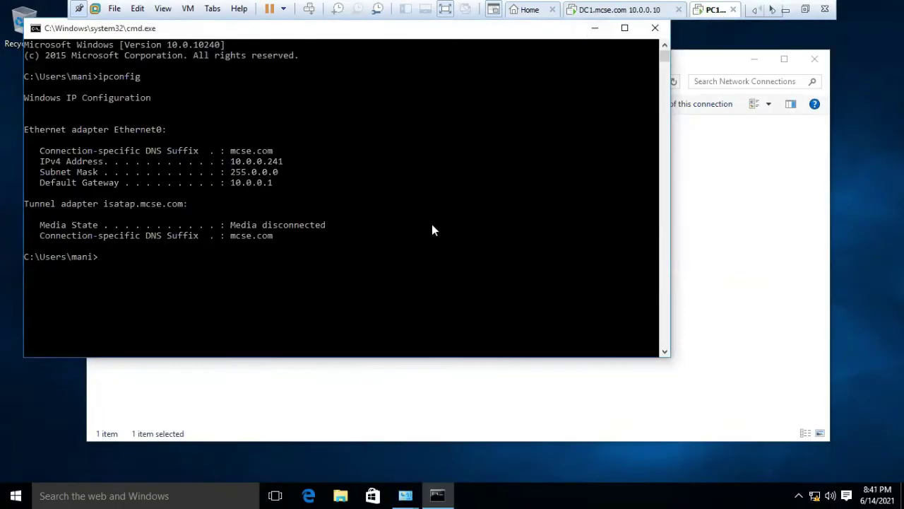
left_click(413, 247)
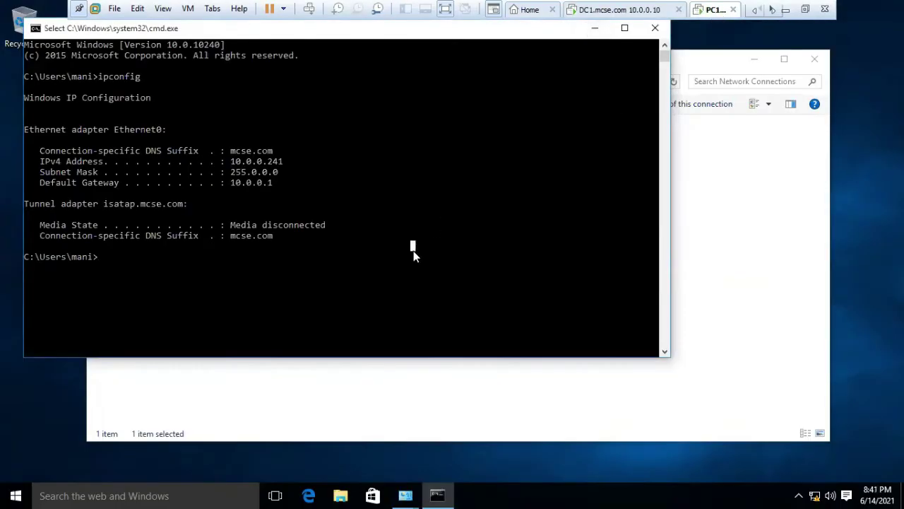
type("getmac")
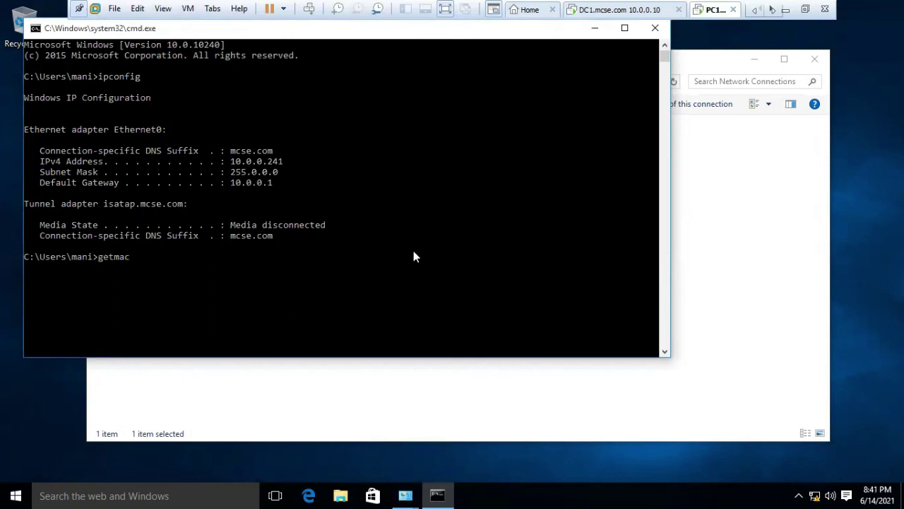
key("Return")
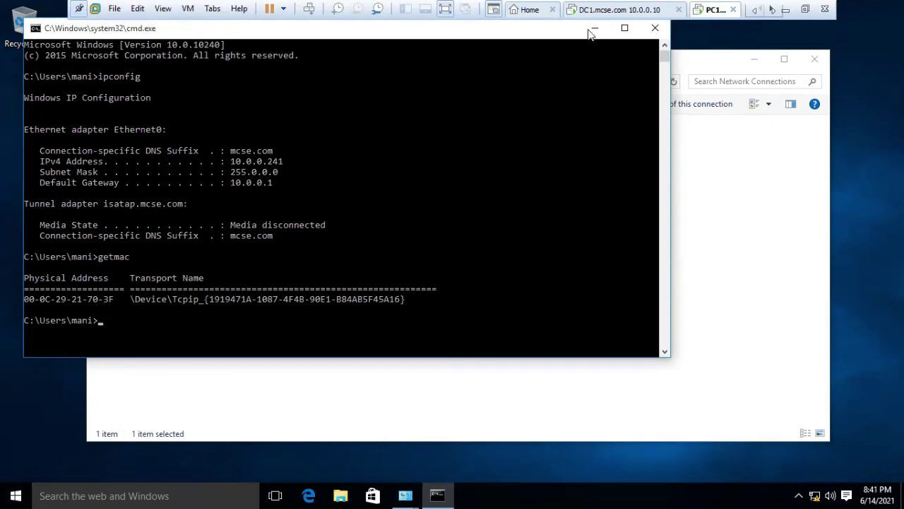
Step: Return to DC1, leave full screen, and view the scope's reservations and address leases
left_click(606, 11)
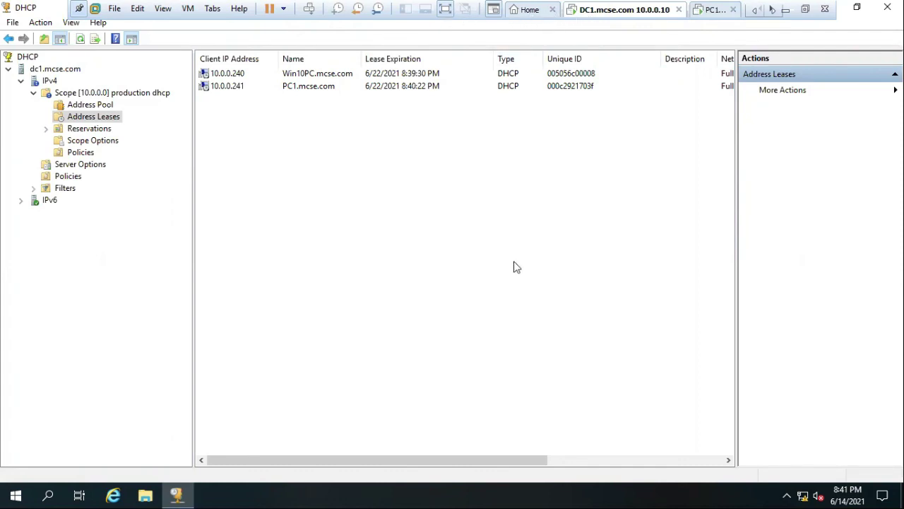
key("ctrl+alt+Return")
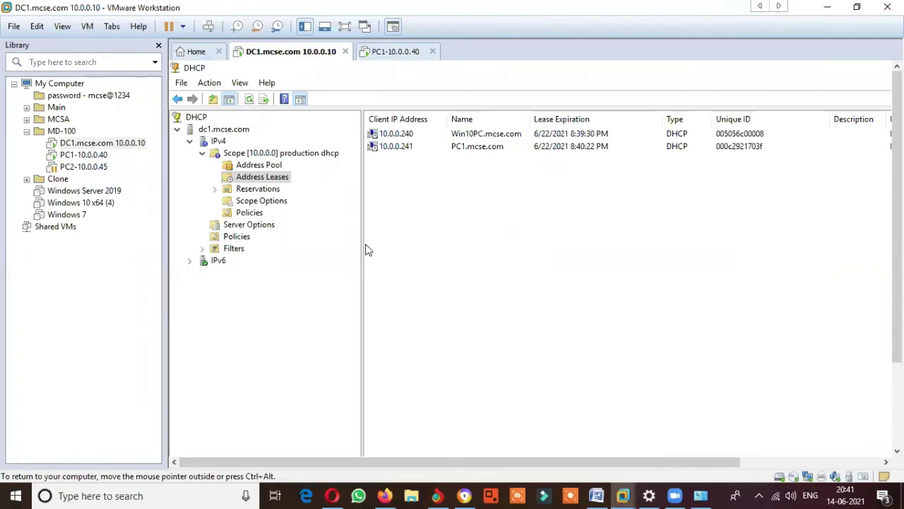
left_click(272, 190)
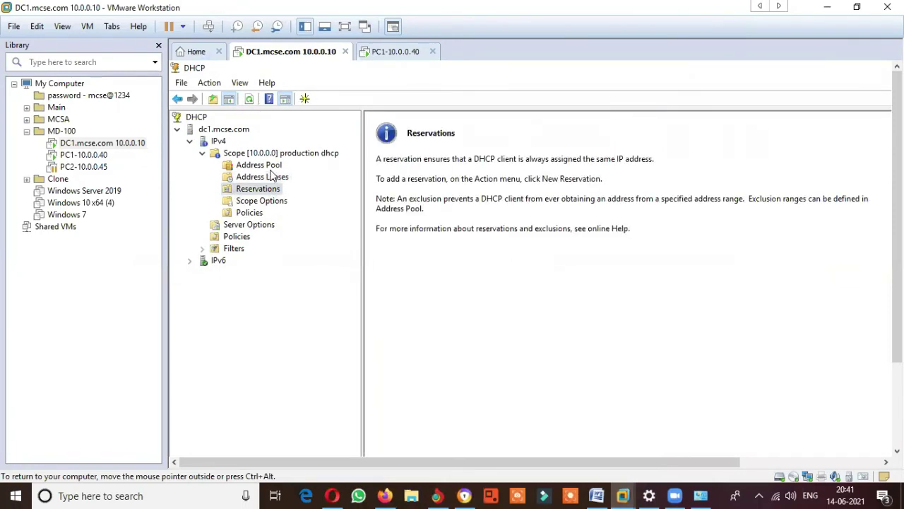
left_click(274, 179)
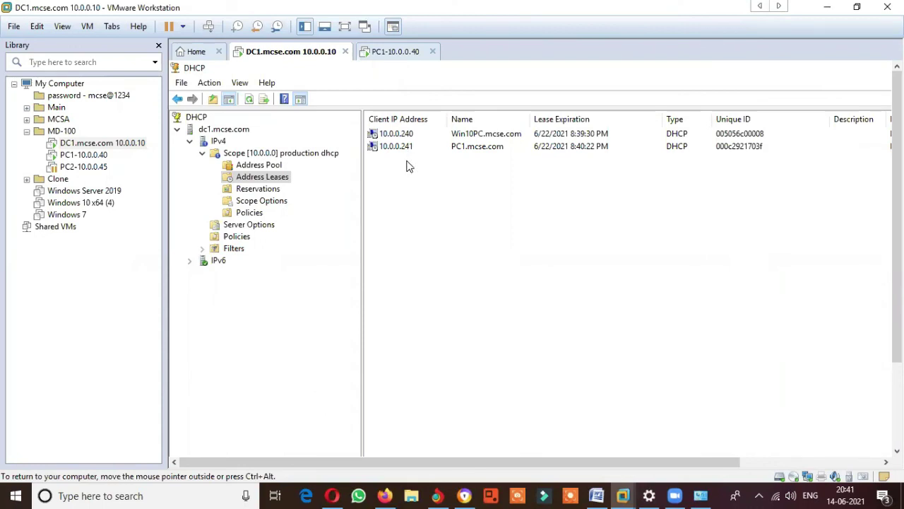
Step: Resume the suspended PC2-10.0.0.45 virtual machine and dismiss the removable devices hint
left_click(77, 167)
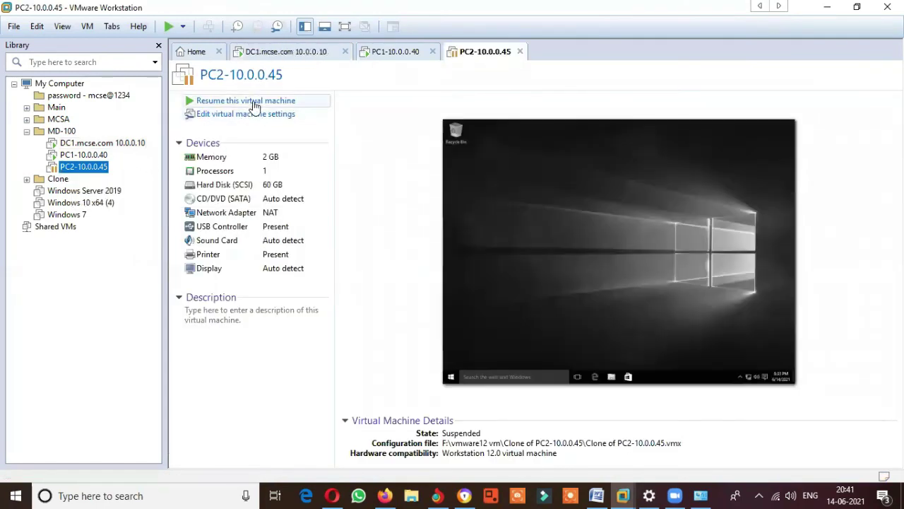
left_click(256, 101)
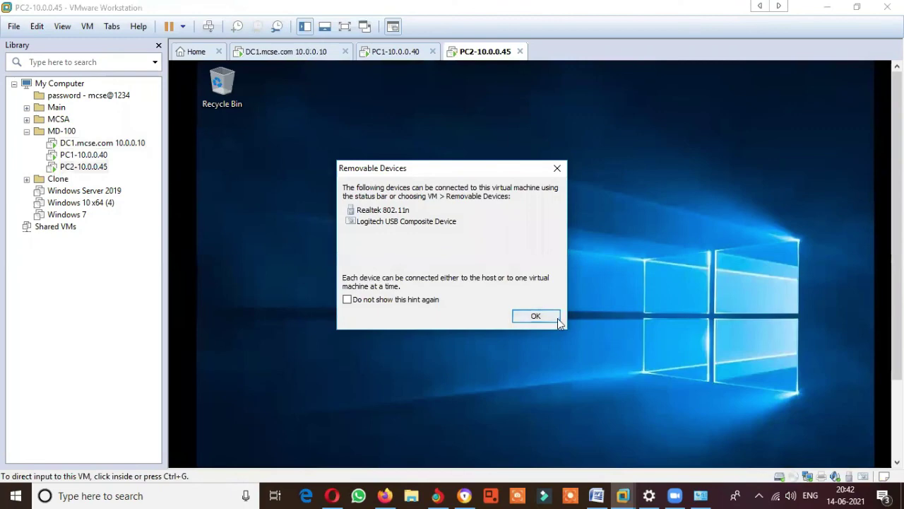
left_click(536, 316)
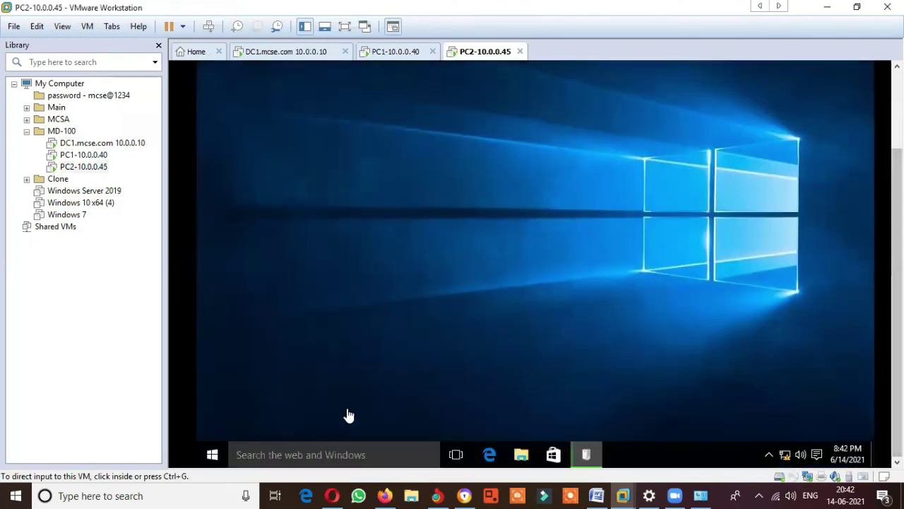
Step: Open Network Connections on PC2 by running ncpa.cpl
left_click(335, 365)
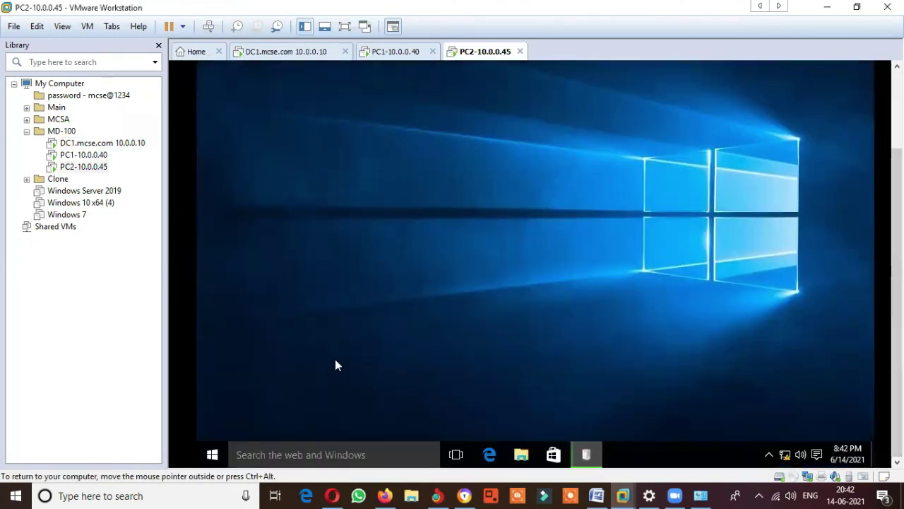
key("super+r")
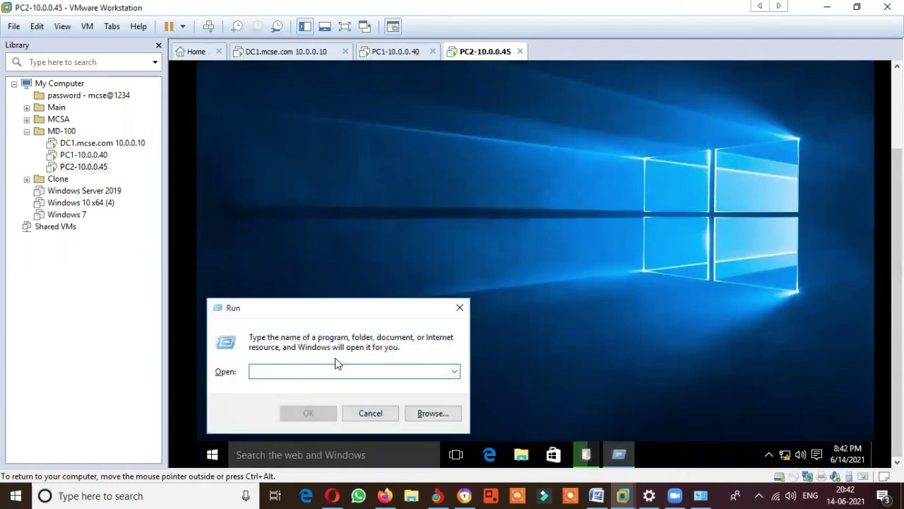
type("ncp")
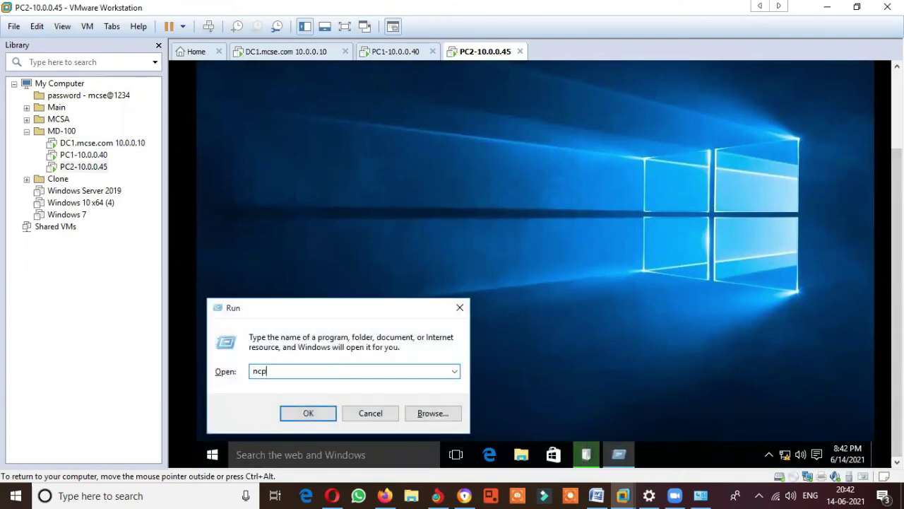
type("a.c")
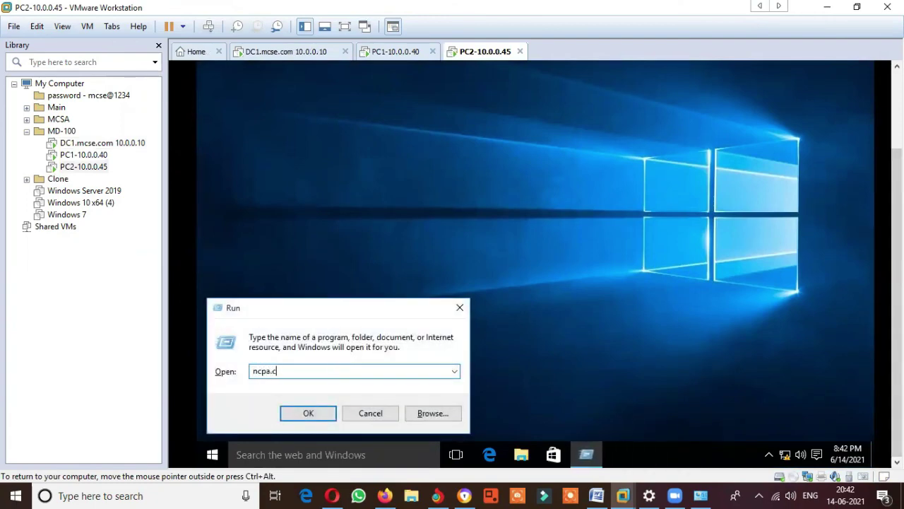
type("pl")
key("Return")
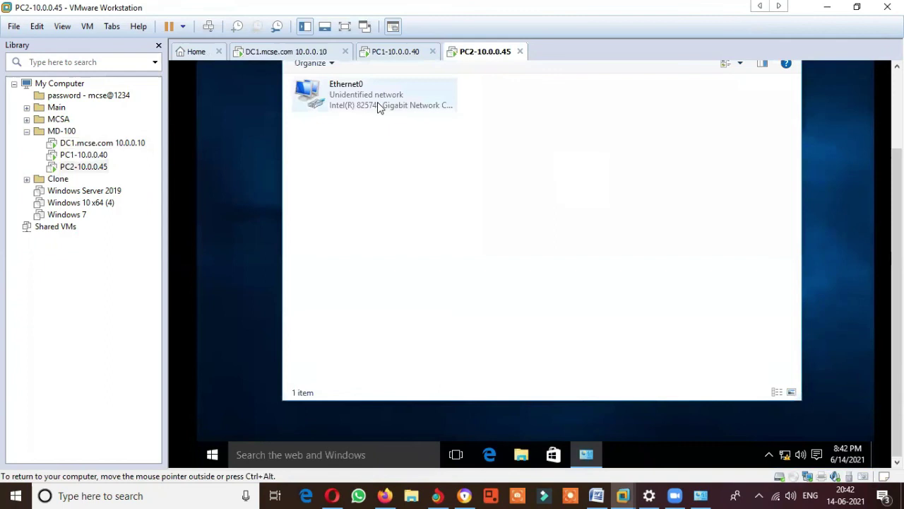
Step: Check the current network connection details of PC2's Ethernet0 adapter, and close them
double_click(377, 105)
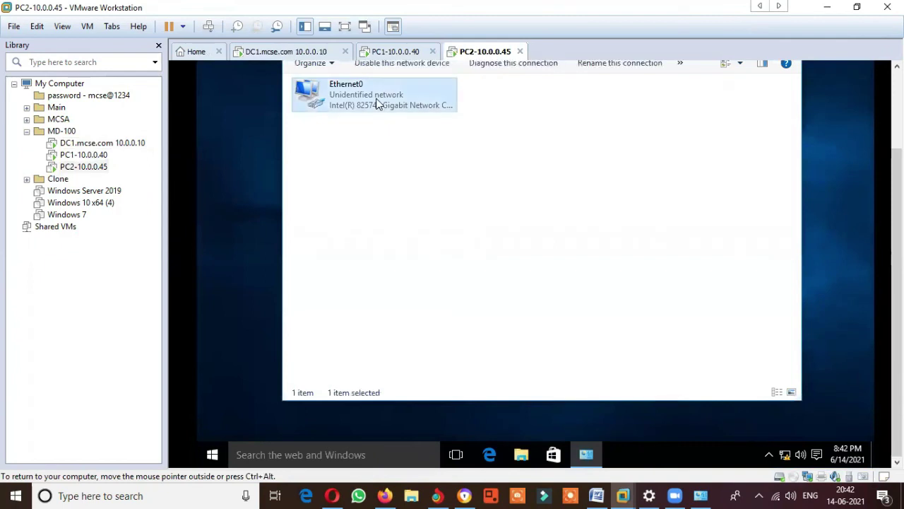
left_click(463, 199)
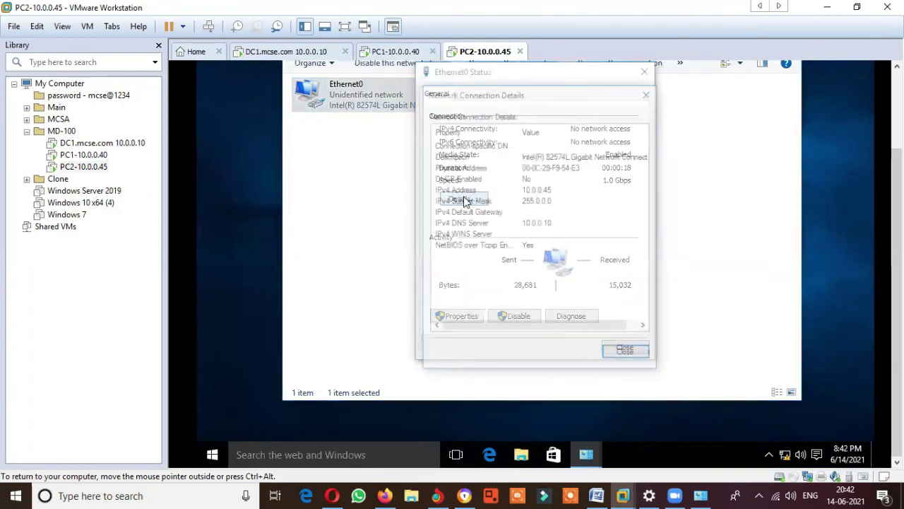
left_click(622, 354)
Step: Set the IPv4 properties of PC2's Ethernet0 to obtain an IP address automatically, and apply the change
left_click(457, 320)
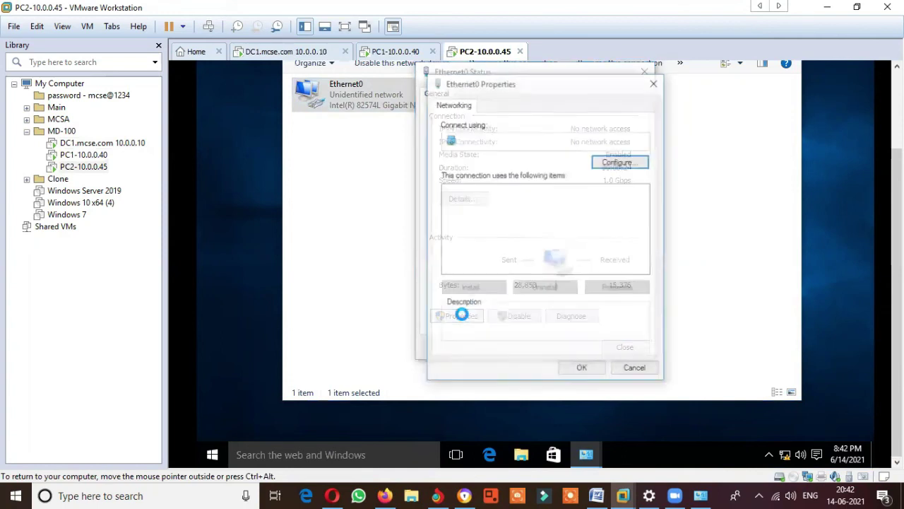
left_click(564, 224)
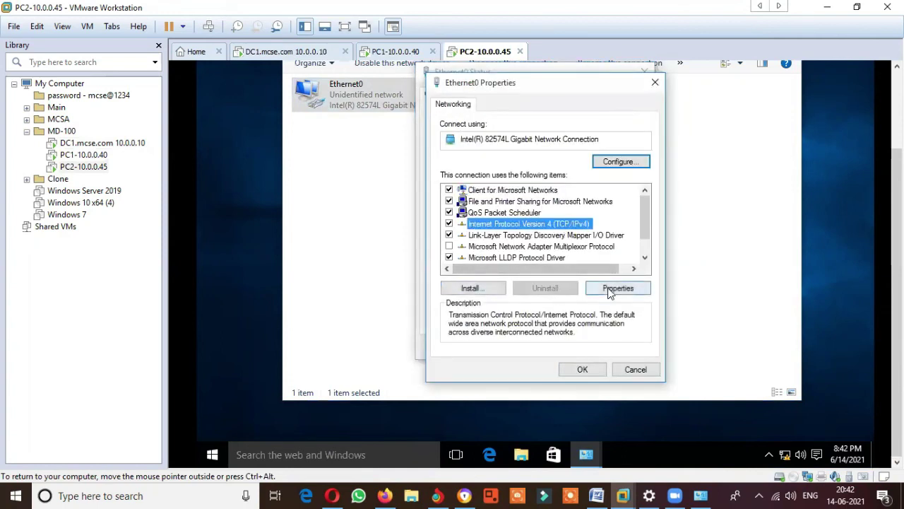
left_click(614, 288)
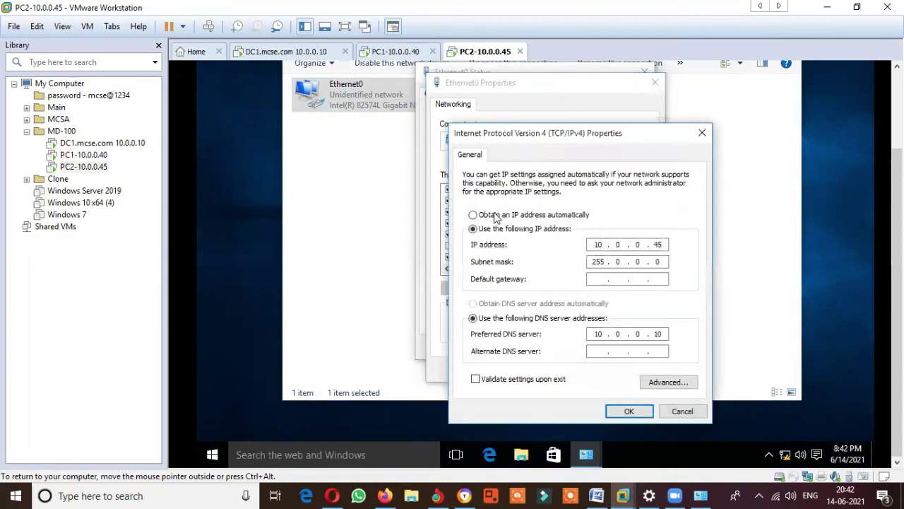
left_click(495, 217)
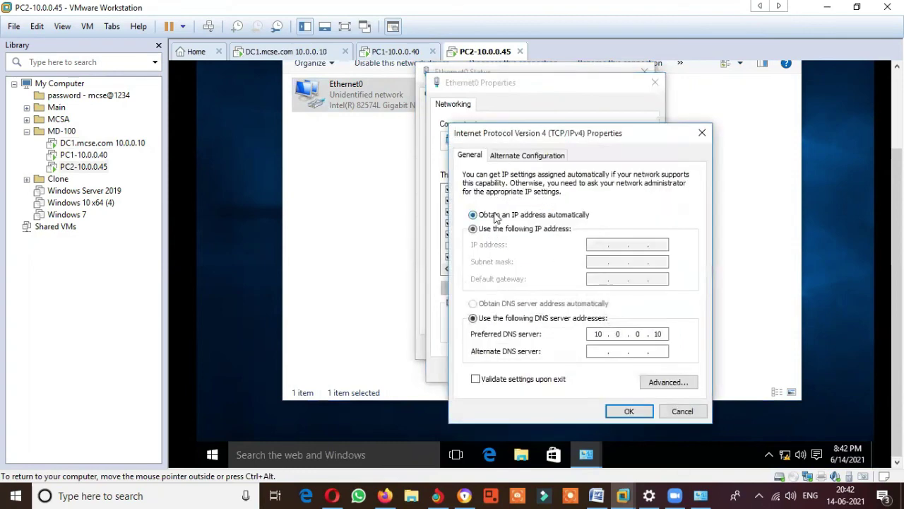
left_click(628, 410)
left_click(579, 366)
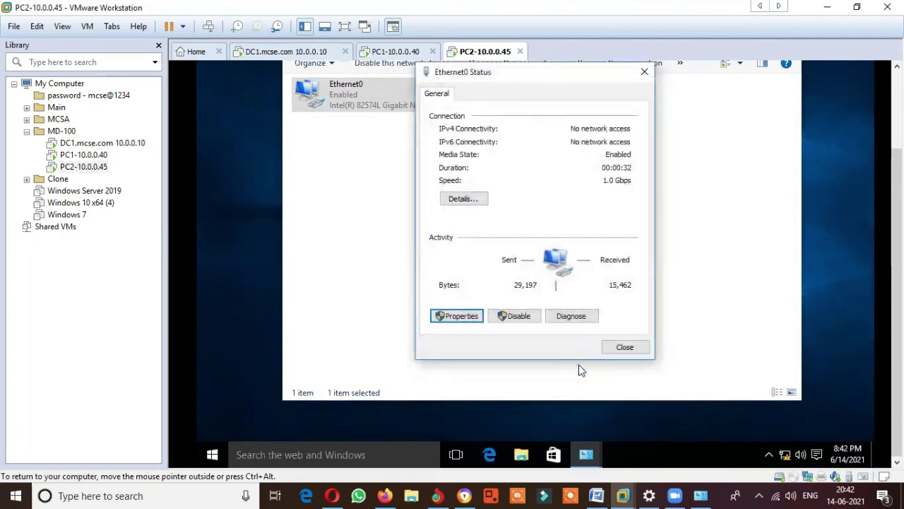
Step: Check PC2's updated connection details, and refresh the production dhcp scope's address leases on DC1
left_click(464, 197)
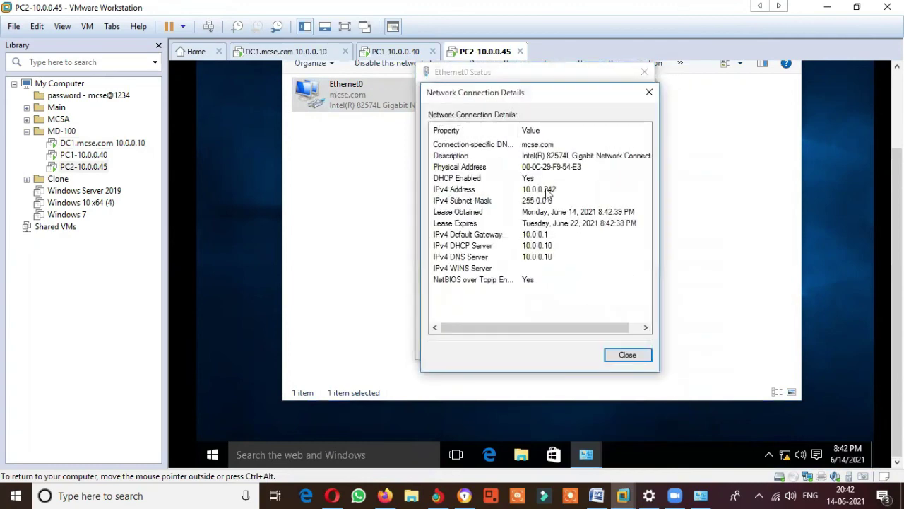
left_click(627, 355)
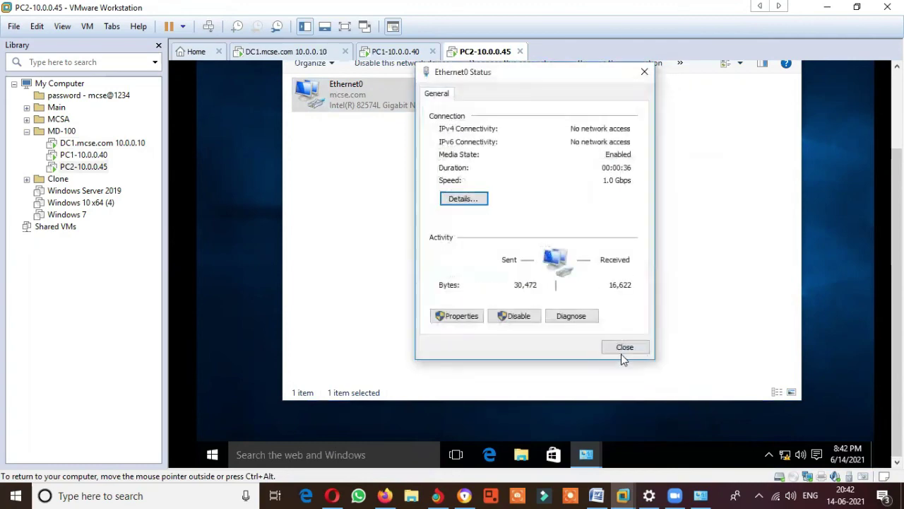
left_click(275, 53)
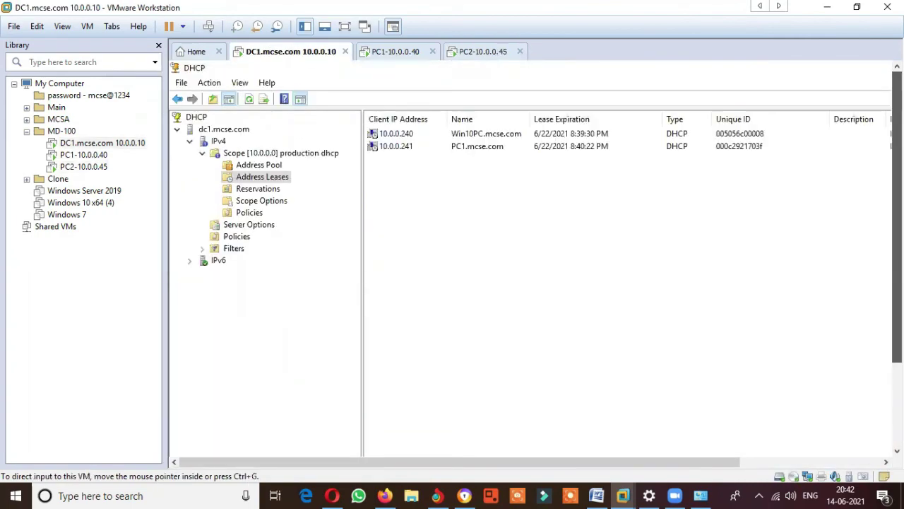
left_click(249, 100)
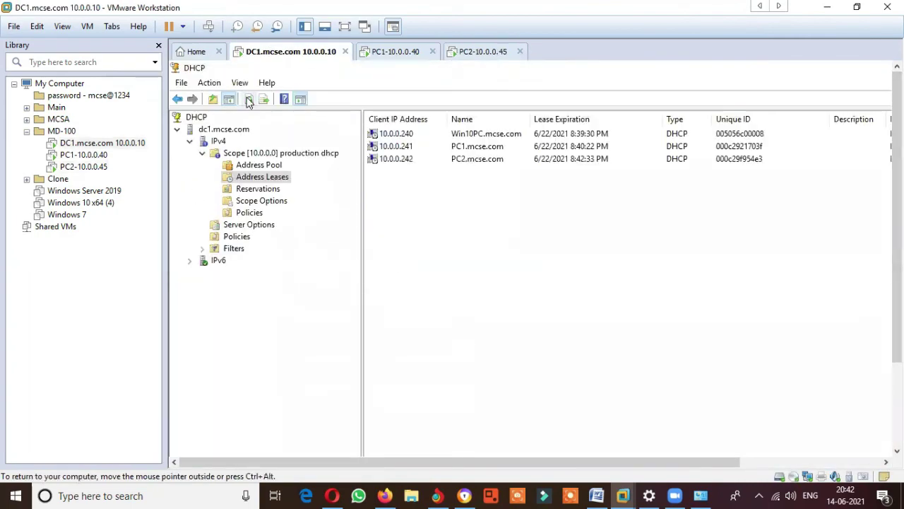